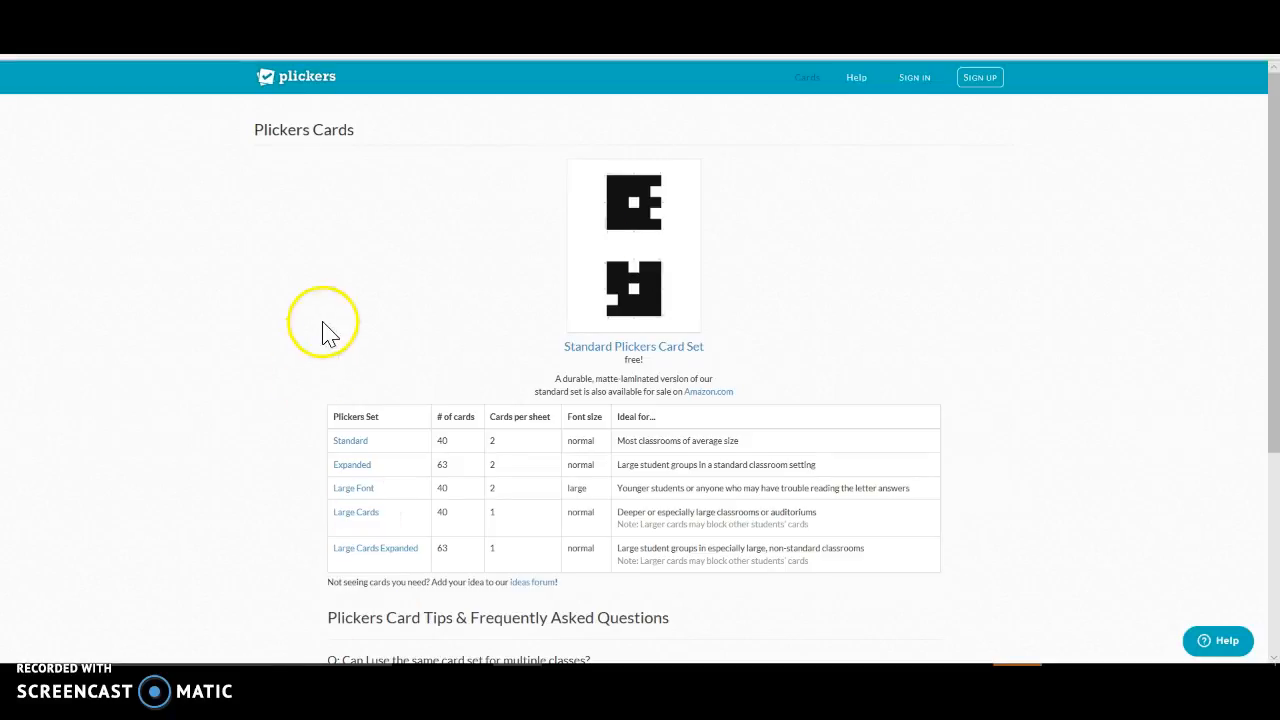
# Step: Open the Plickers account sign-up form and enter the account holder's first and last name
pyautogui.click(992, 85)
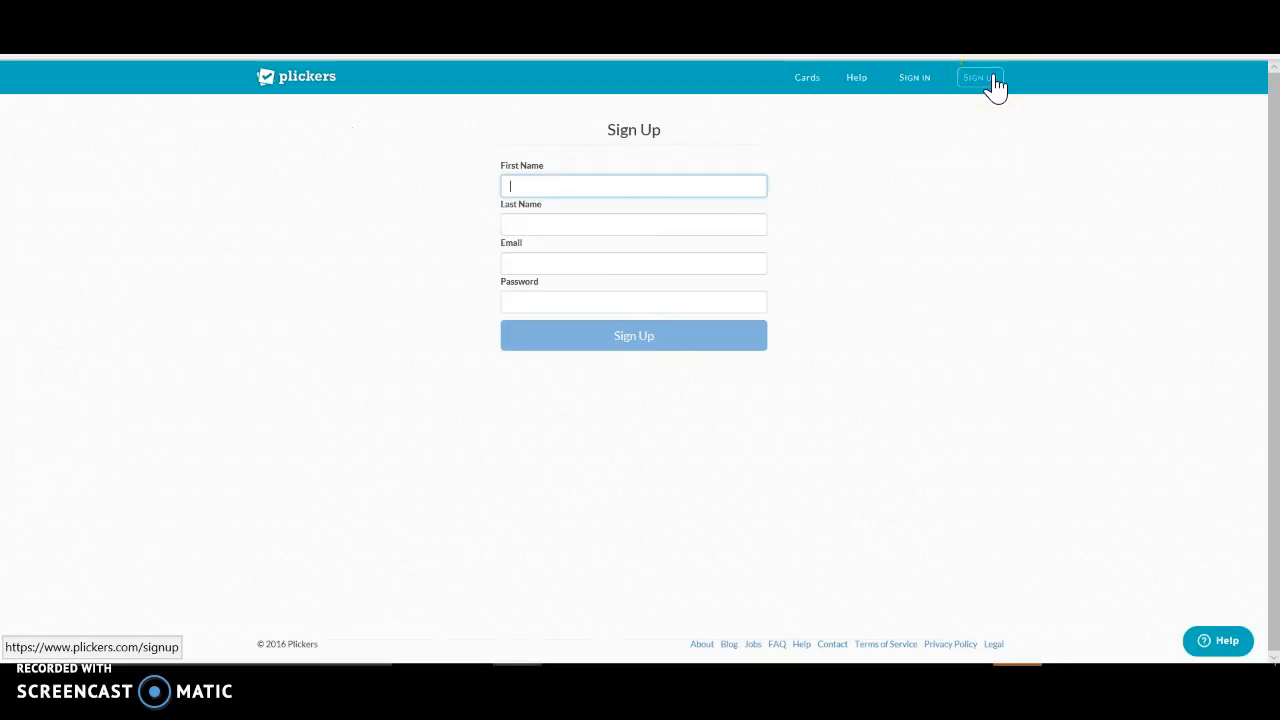
pyautogui.click(565, 224)
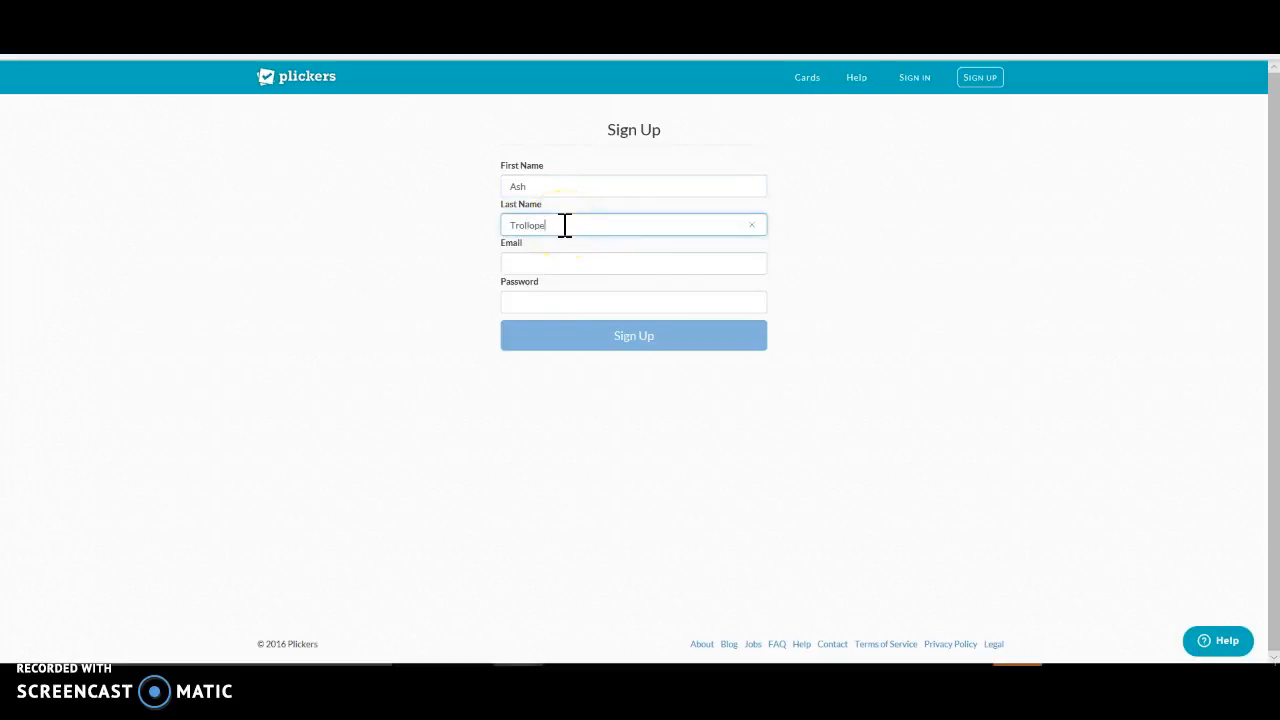
# Step: Fill in the account holder's e-mail address on the sign-up form
pyautogui.click(525, 263)
pyautogui.write('tr')
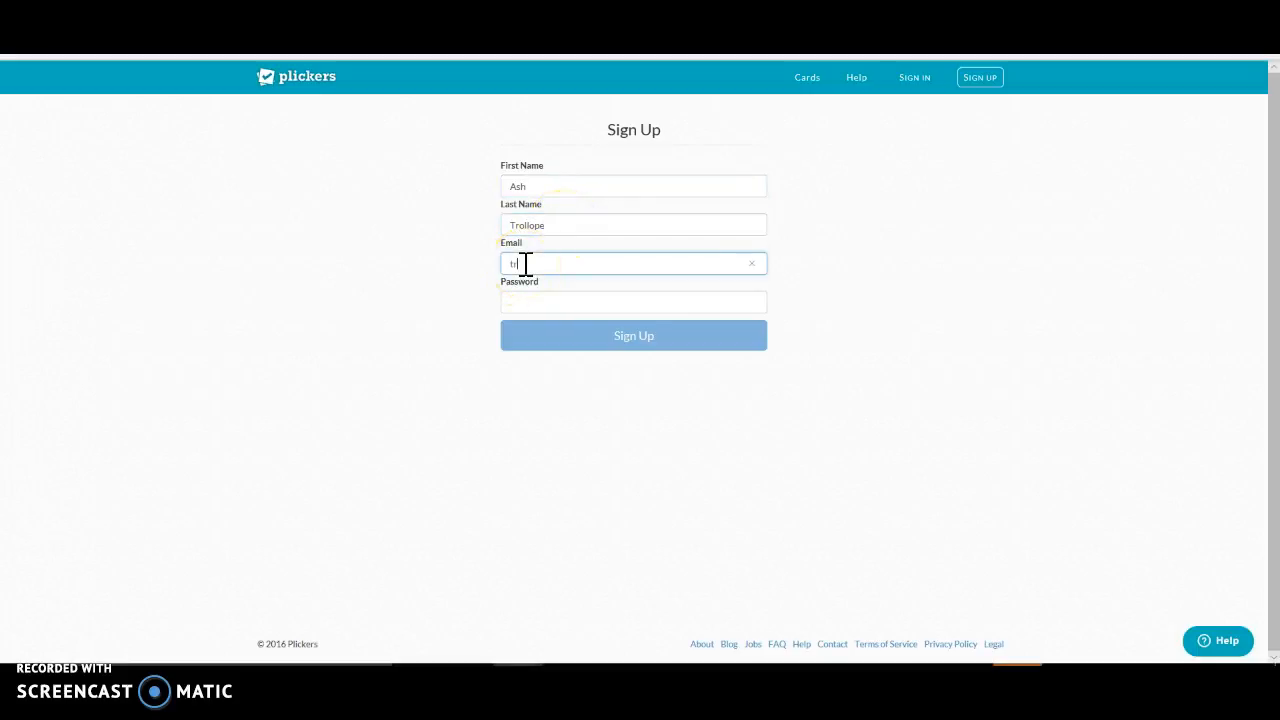
pyautogui.press('BackSpace')
pyautogui.press('BackSpace')
# Step: Enter the account password, decline saving it in the browser, and submit the sign-up form
pyautogui.click(557, 305)
pyautogui.write('••••••••')
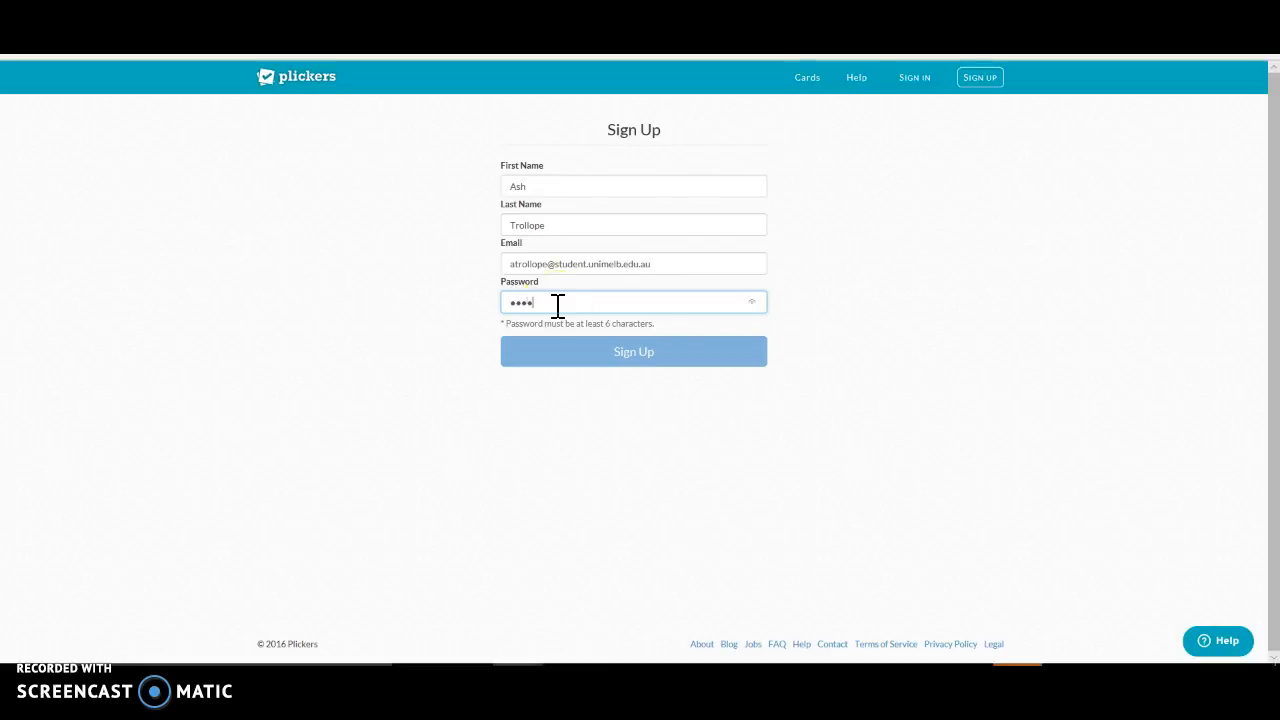
pyautogui.write('•••')
pyautogui.click(590, 345)
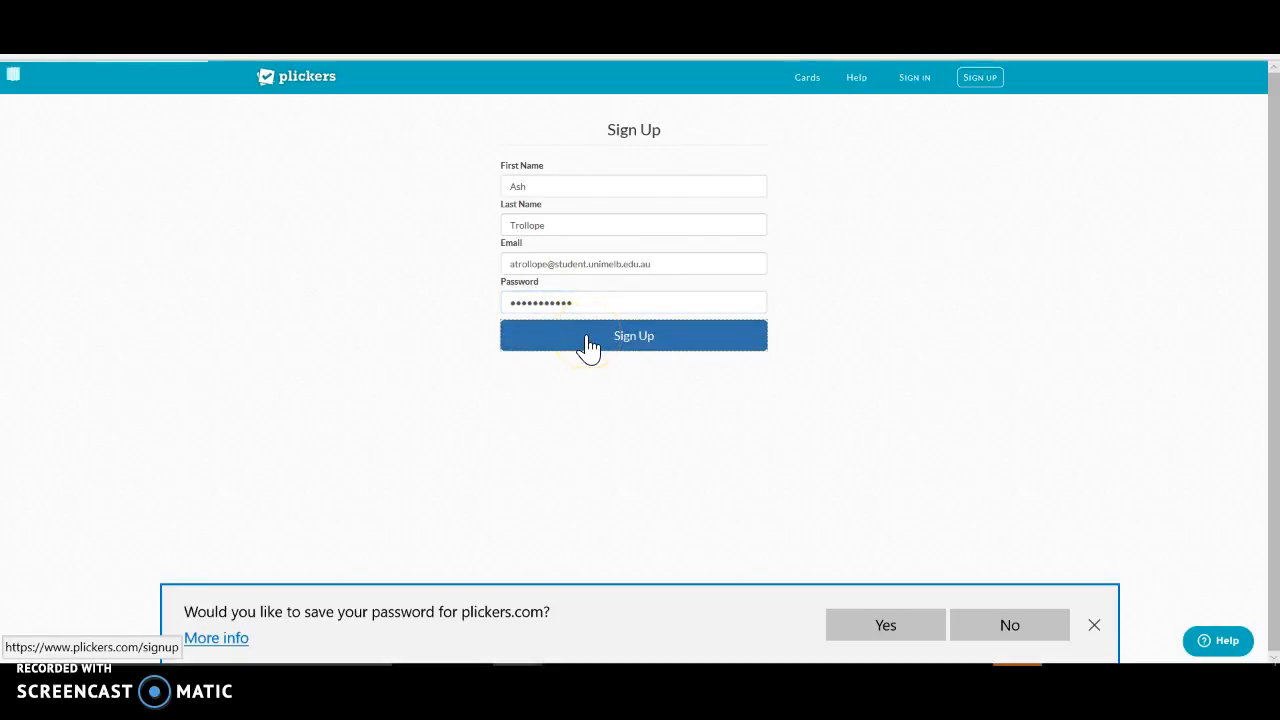
pyautogui.click(991, 622)
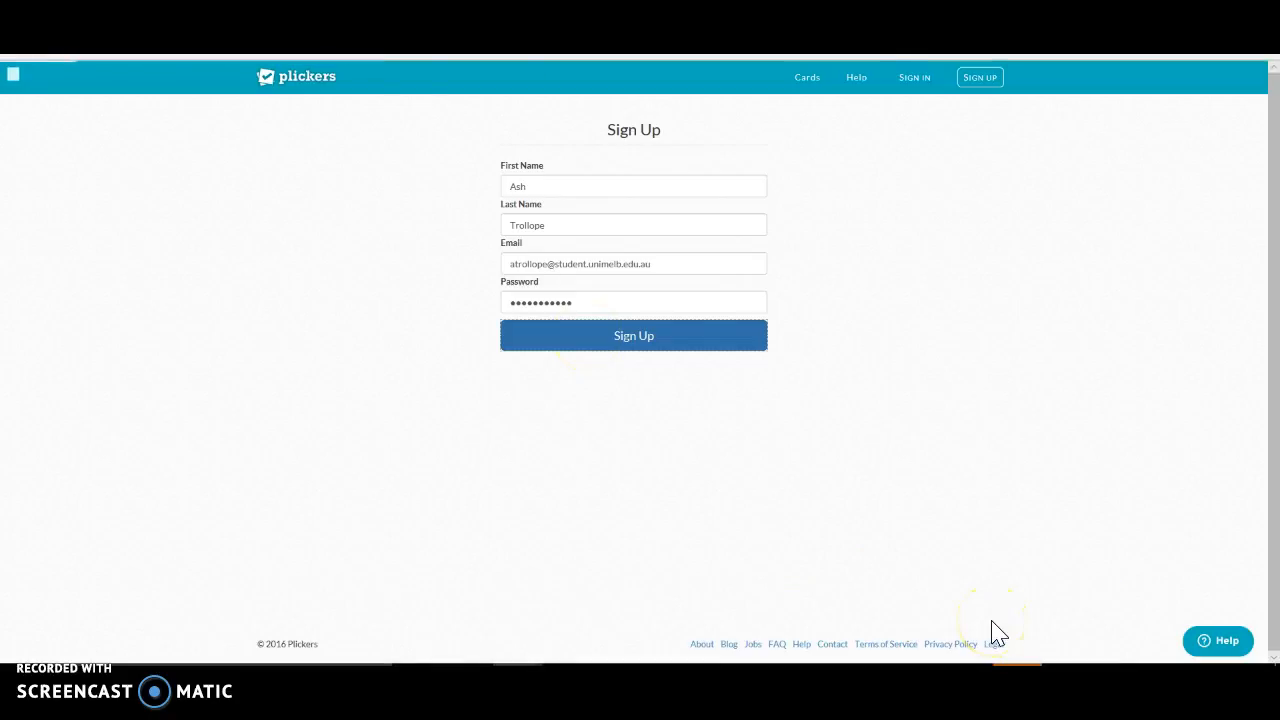
pyautogui.click(654, 346)
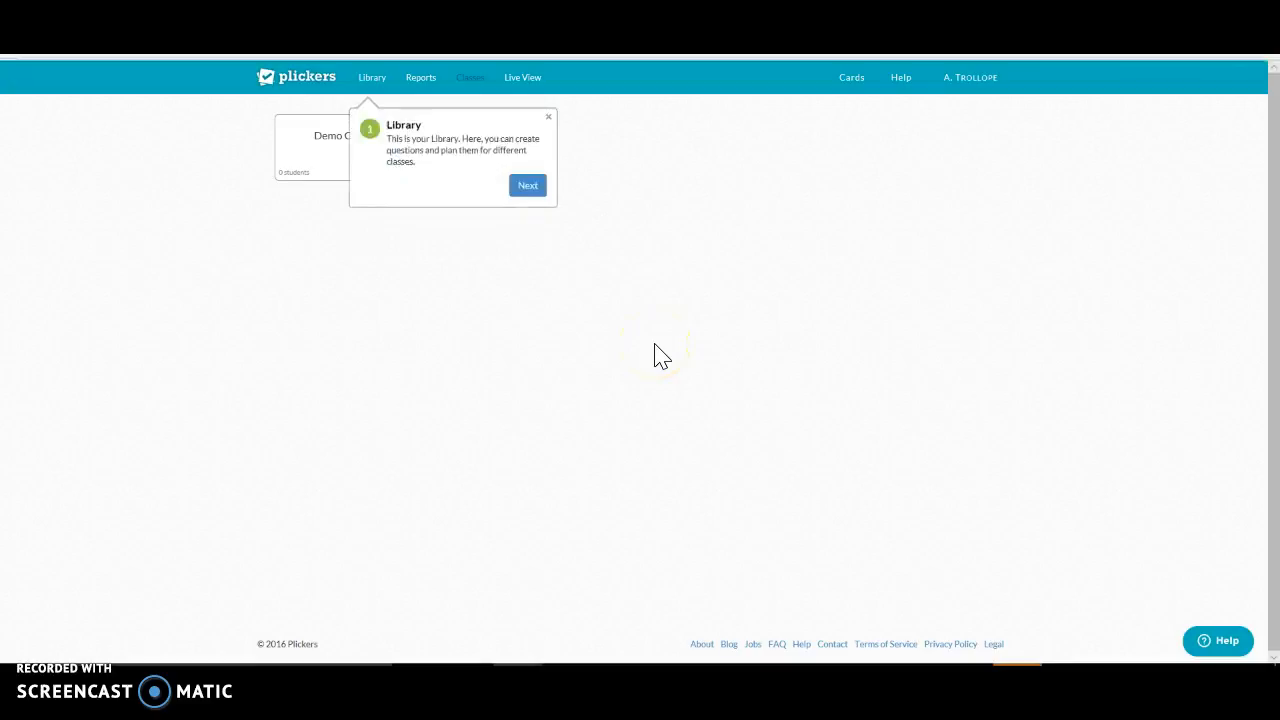
# Step: Go through the introductory tour of Library, Reports, Classes, Live View and Cards to its end
pyautogui.click(519, 195)
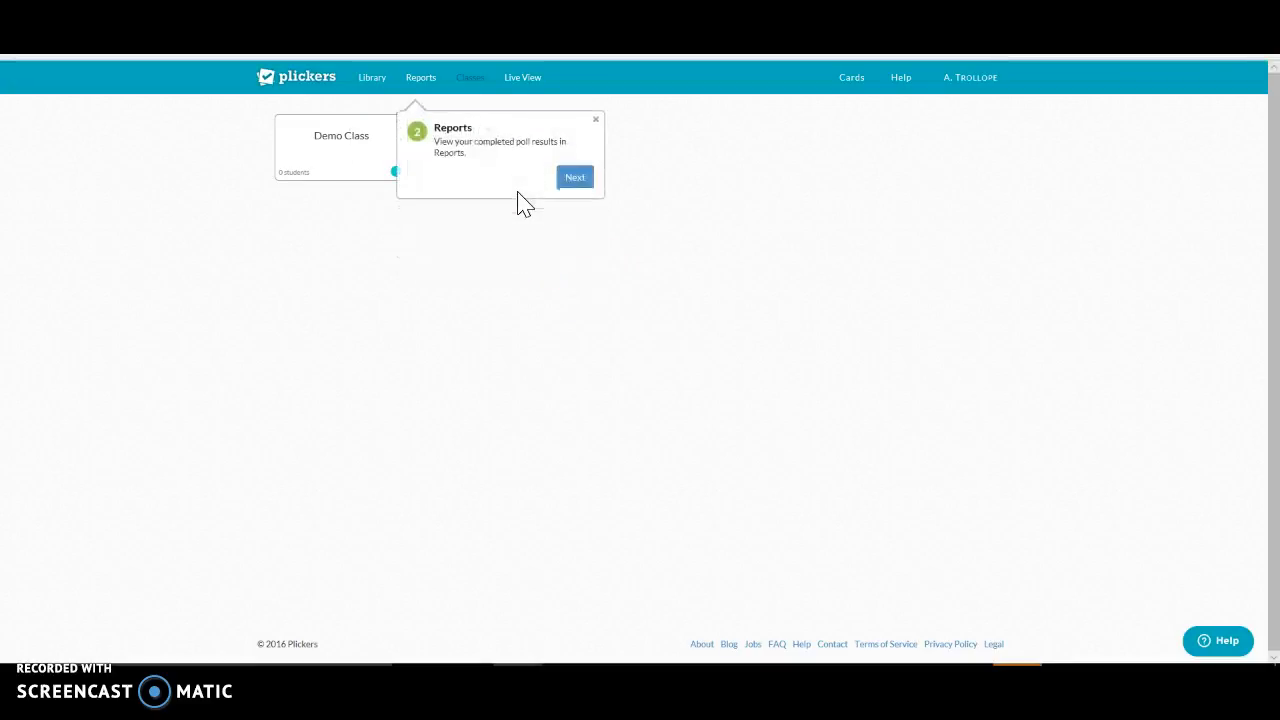
pyautogui.click(570, 188)
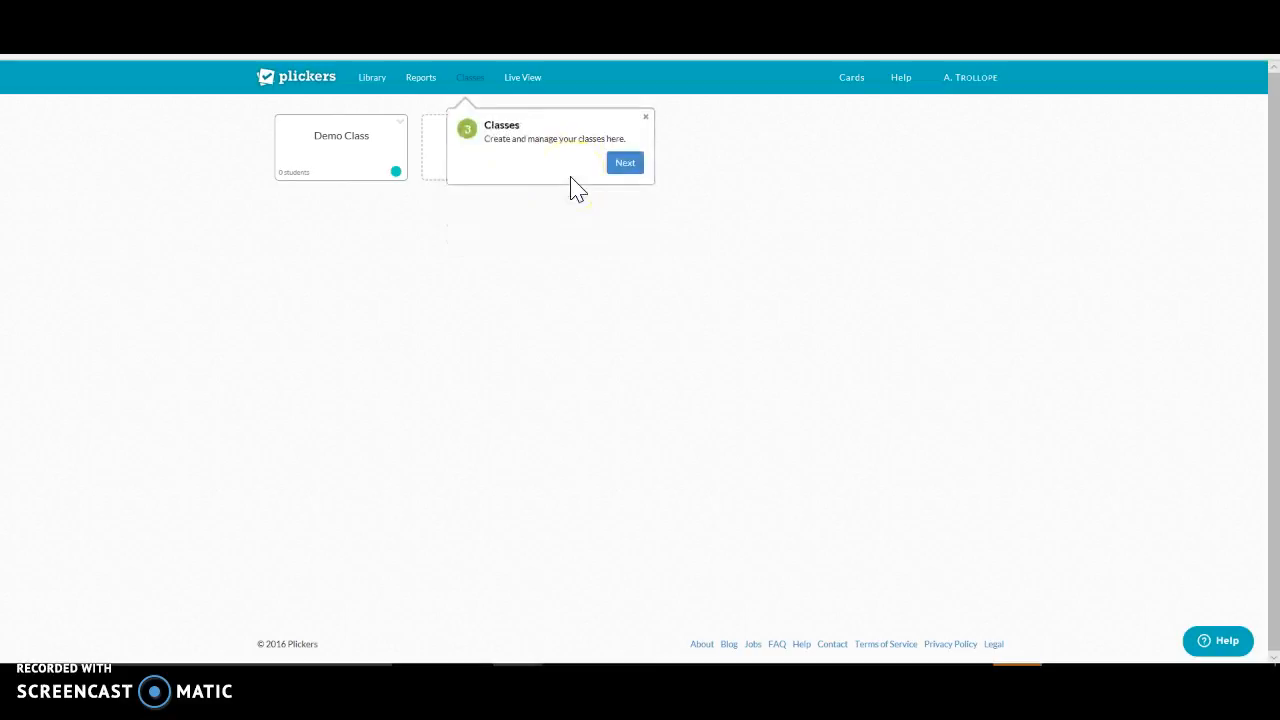
pyautogui.click(615, 168)
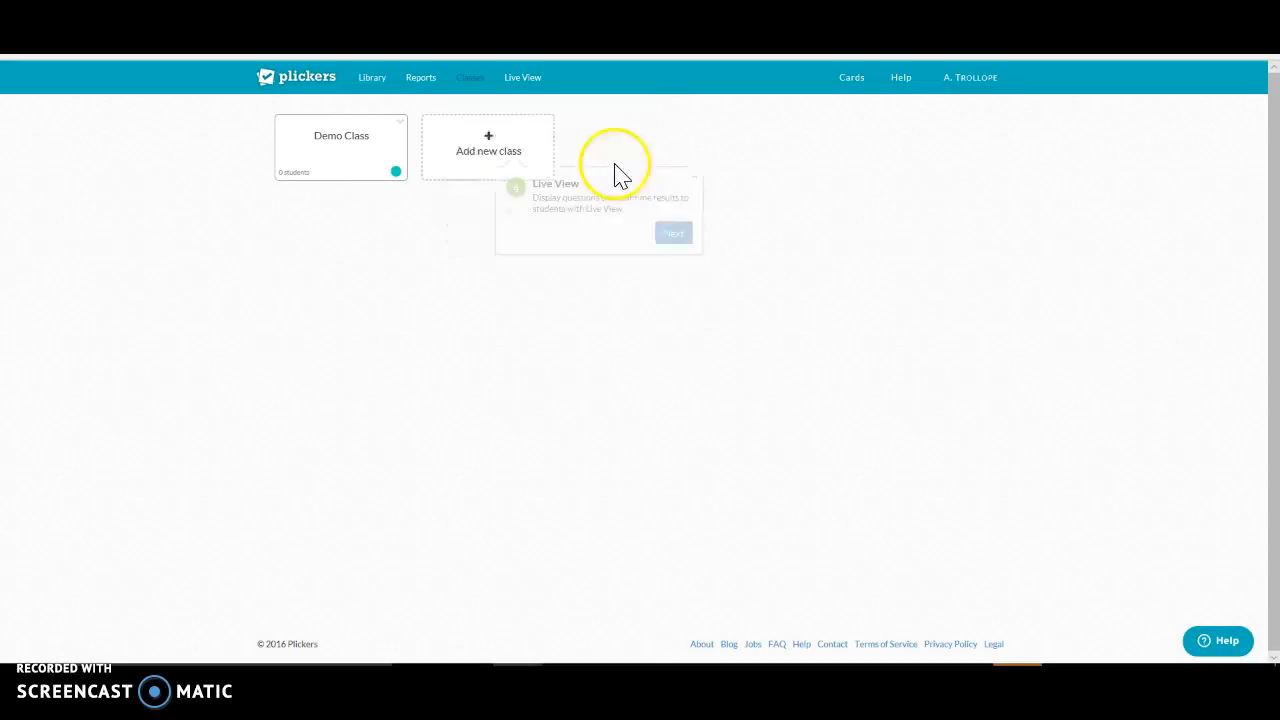
pyautogui.click(671, 178)
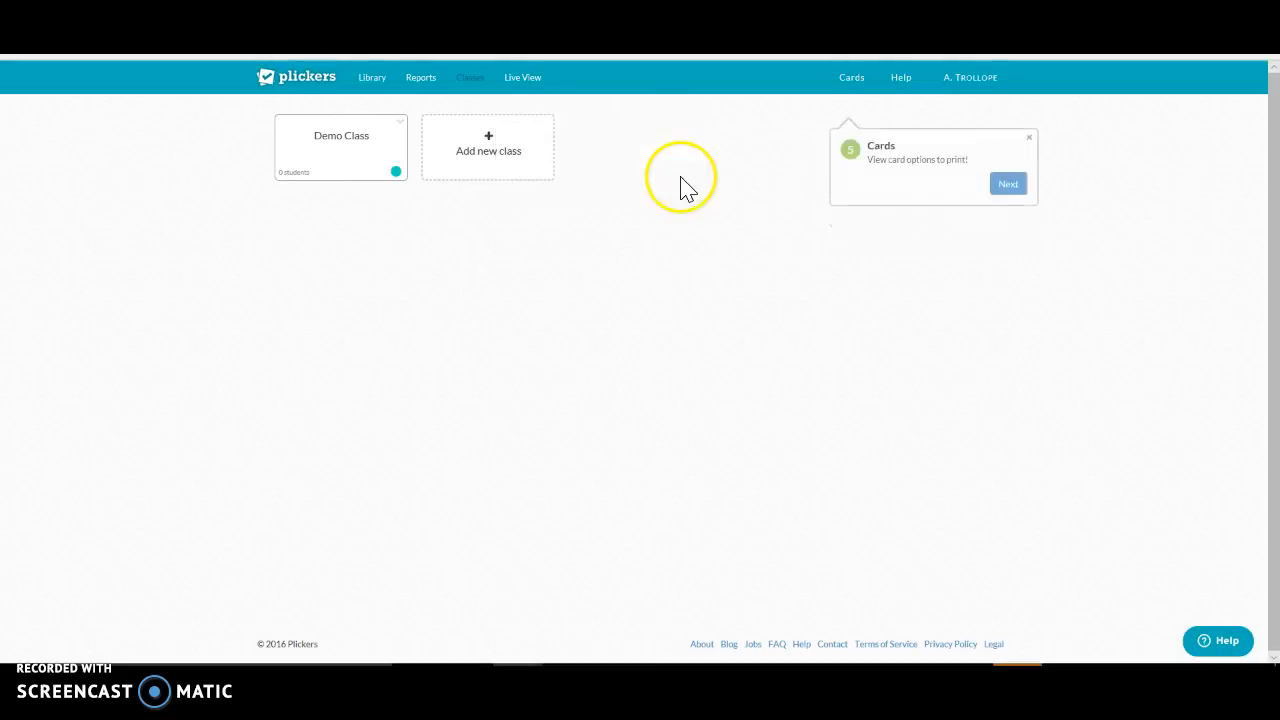
pyautogui.click(1006, 184)
pyautogui.click(978, 192)
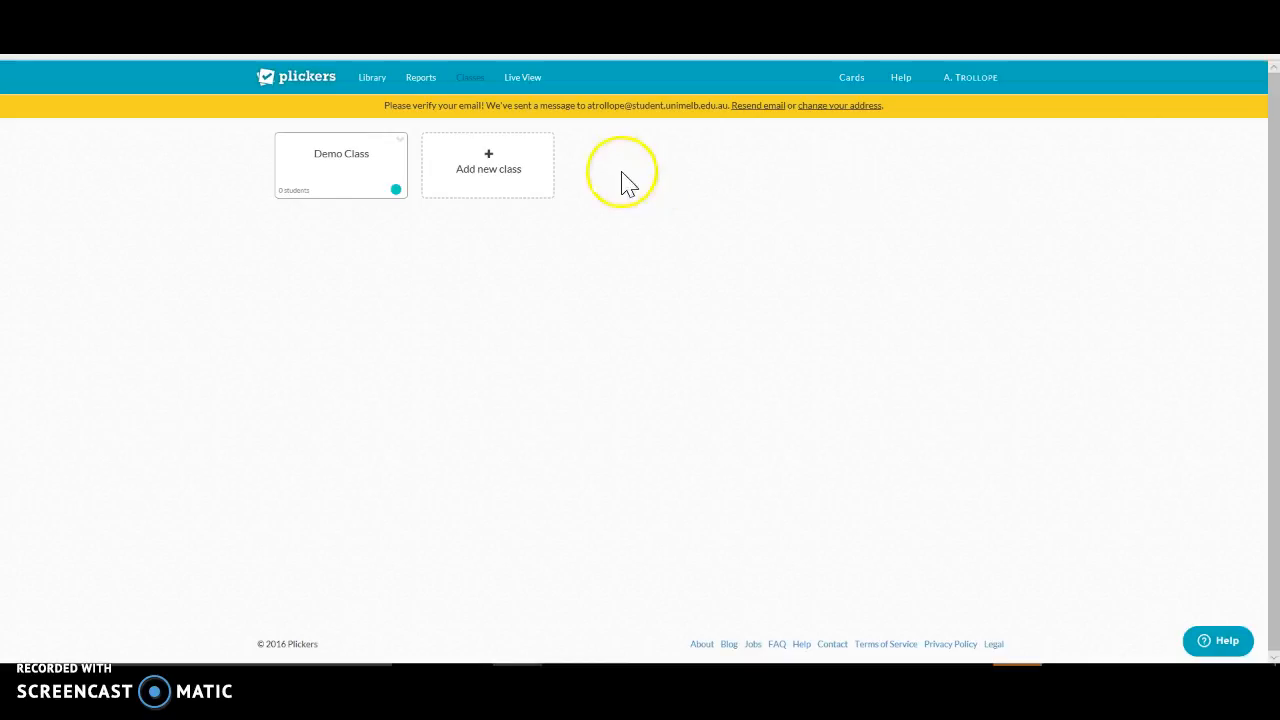
# Step: Start a new class and name it "Year 10 Psychology"
pyautogui.click(511, 188)
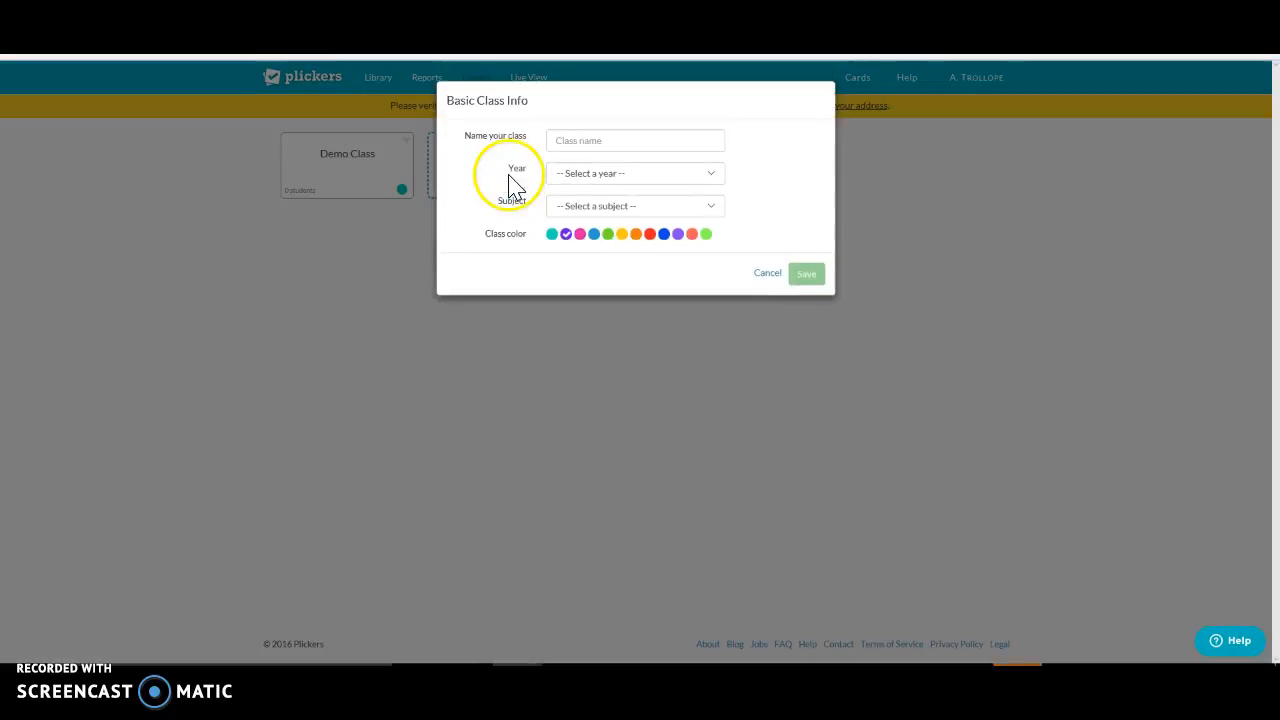
pyautogui.click(585, 136)
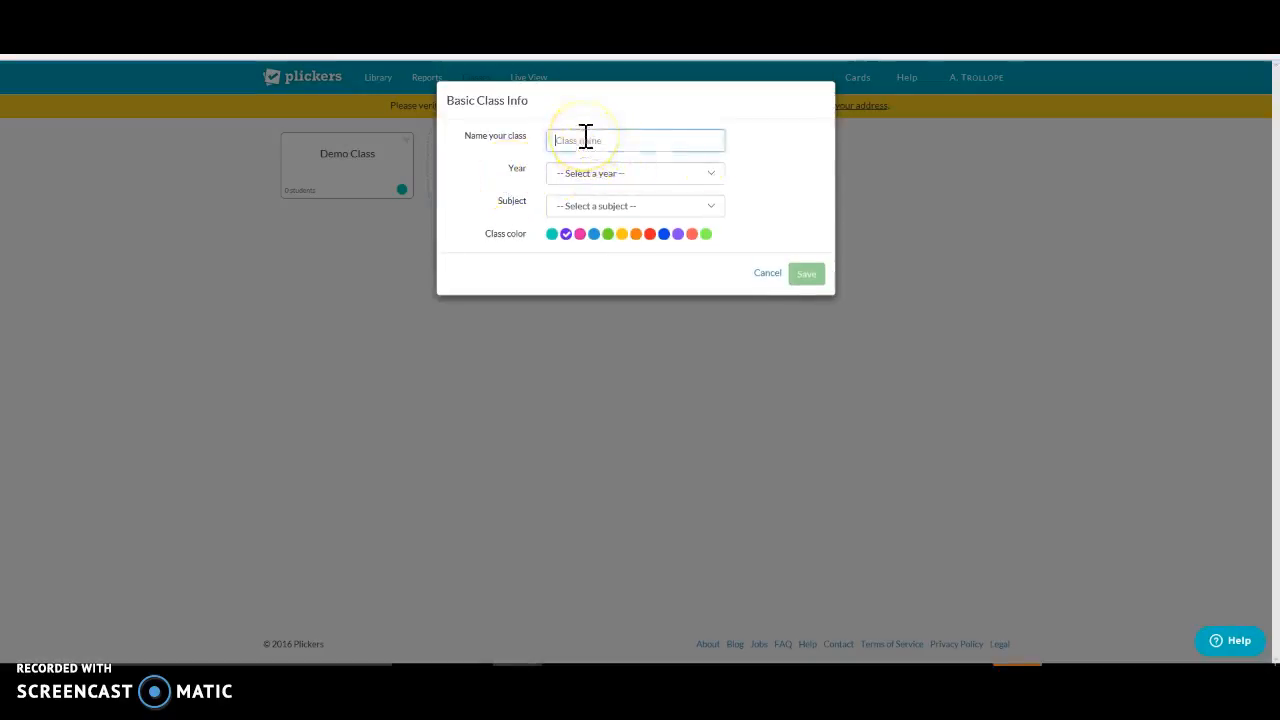
pyautogui.write('Ye')
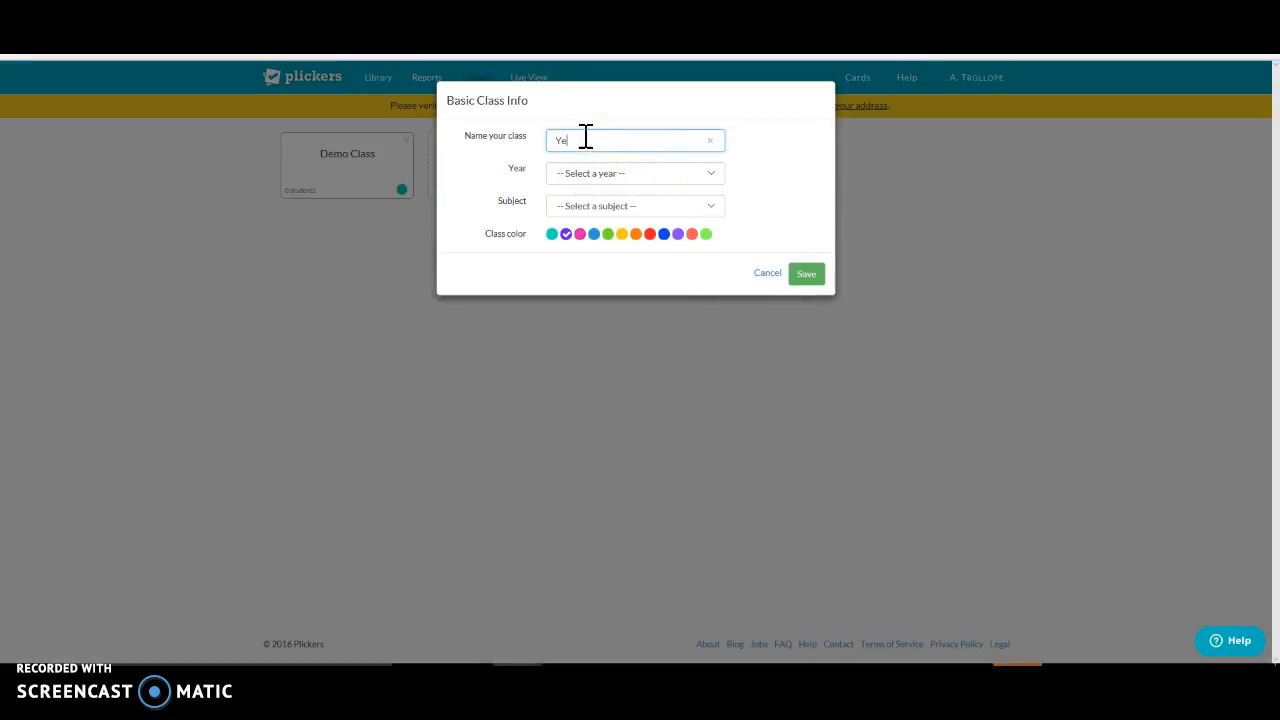
pyautogui.write('ar 10 Psyc')
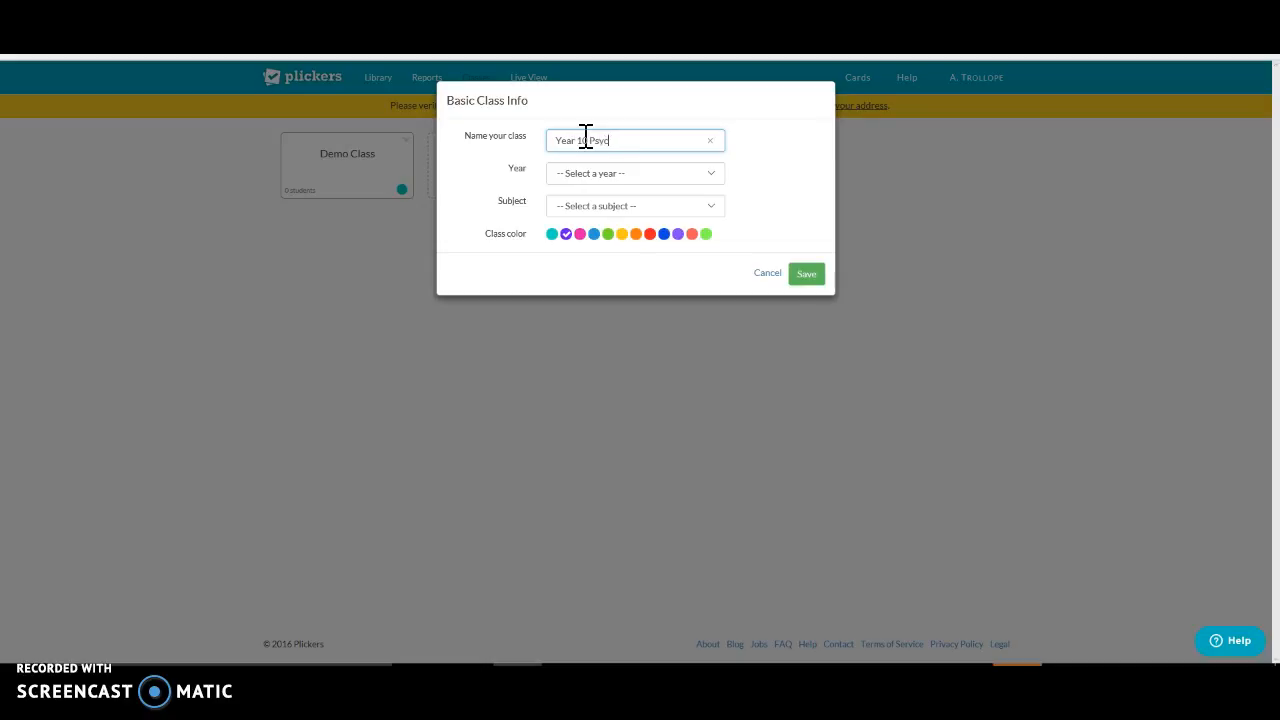
pyautogui.write('hology')
# Step: Set the class year to 10th Grade and its subject to Other, and save the class
pyautogui.click(648, 176)
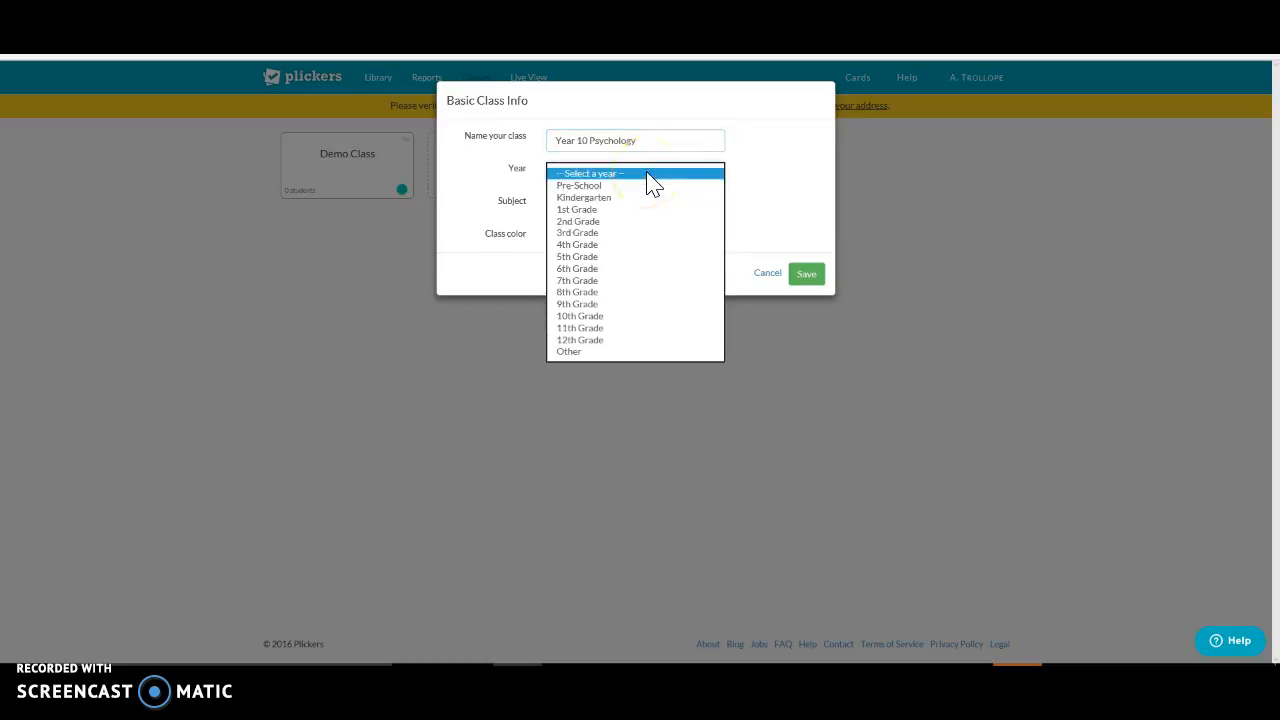
pyautogui.click(599, 316)
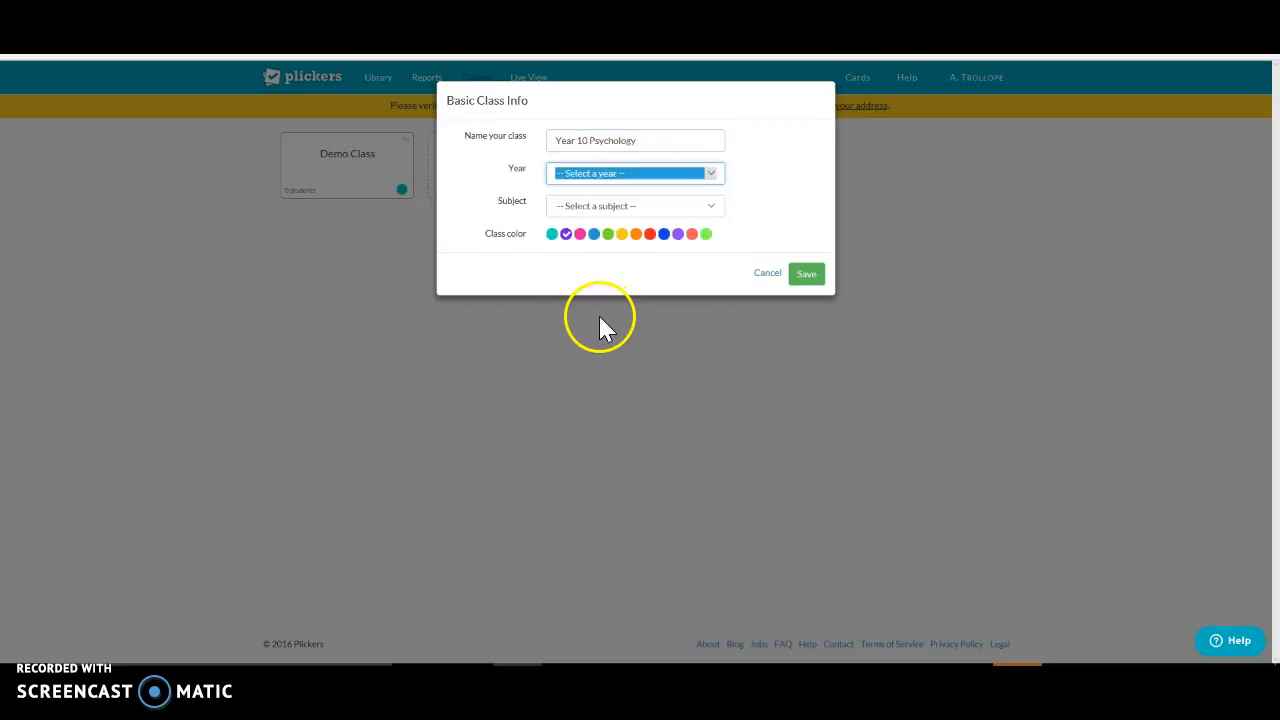
pyautogui.click(588, 205)
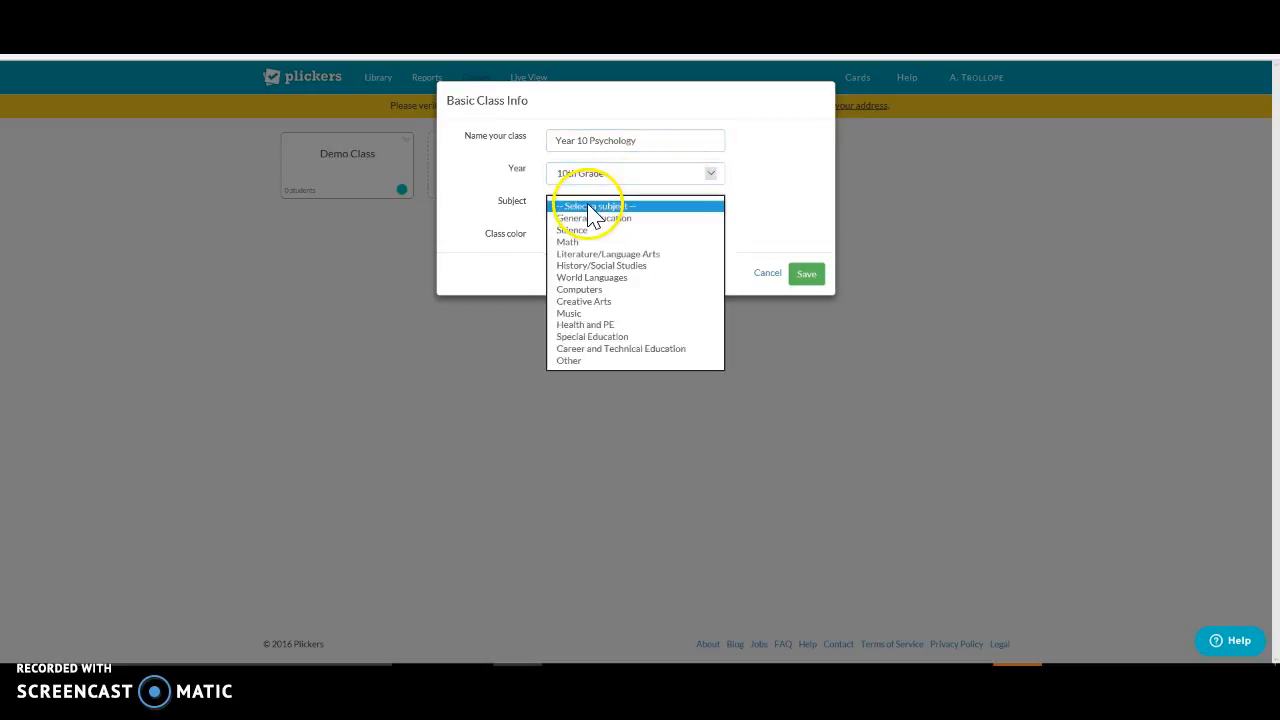
pyautogui.click(593, 362)
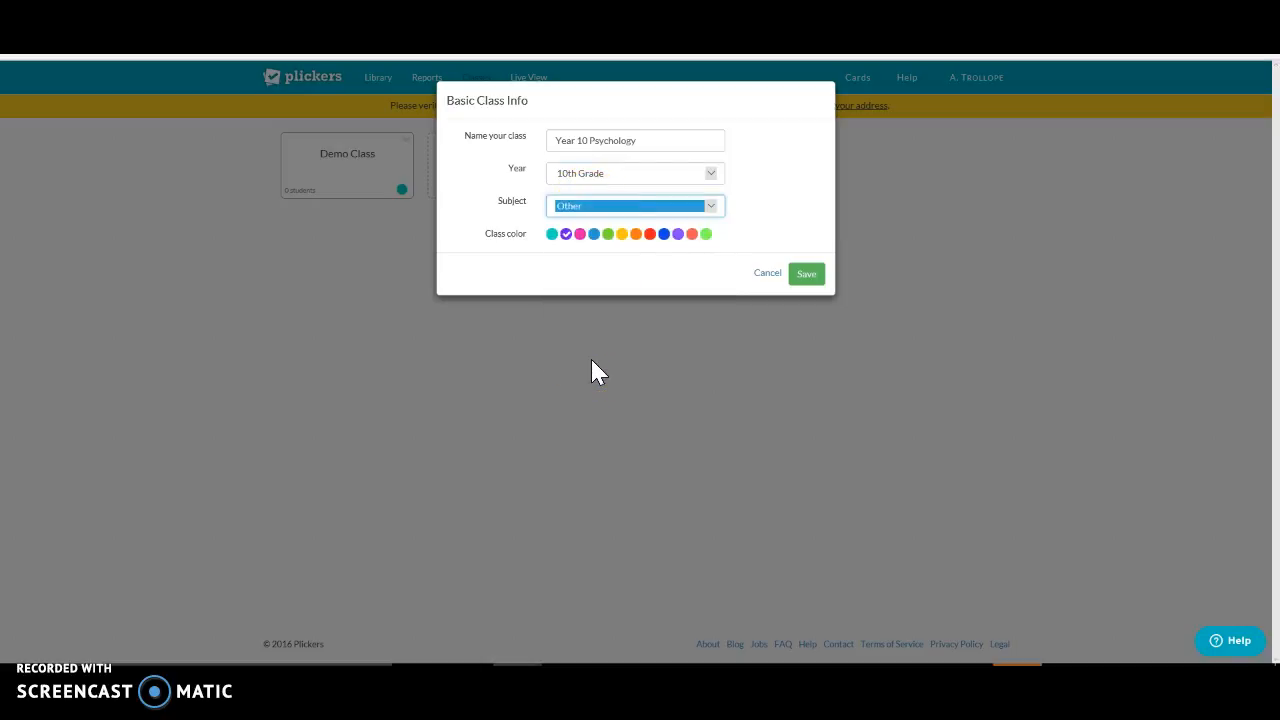
pyautogui.click(809, 277)
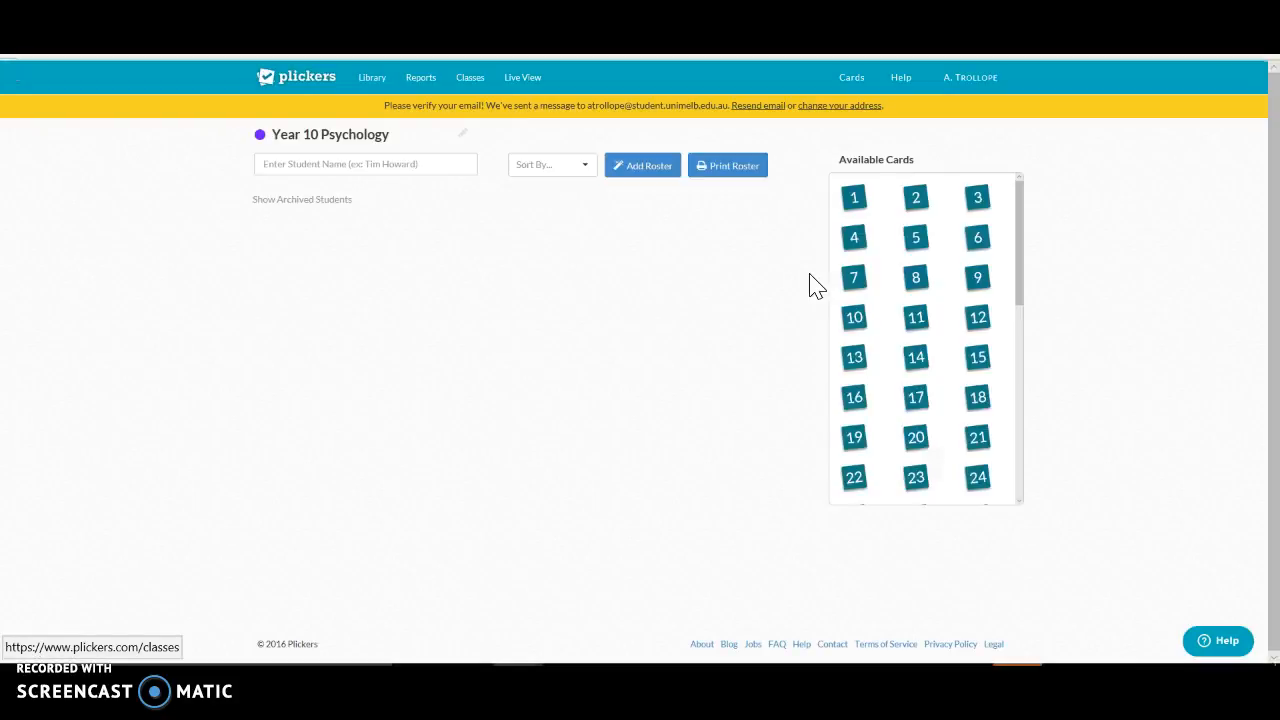
# Step: Add a student called "Student One" to the Year 10 Psychology class
pyautogui.click(381, 168)
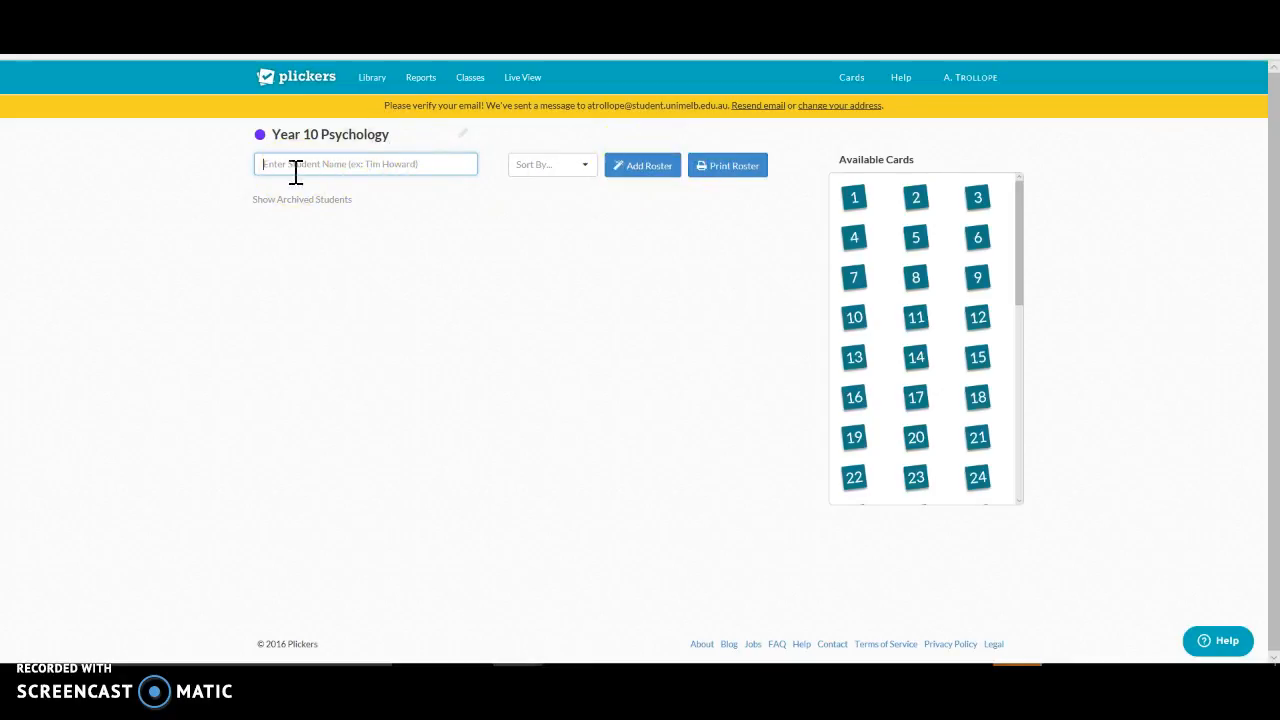
pyautogui.write('Stud')
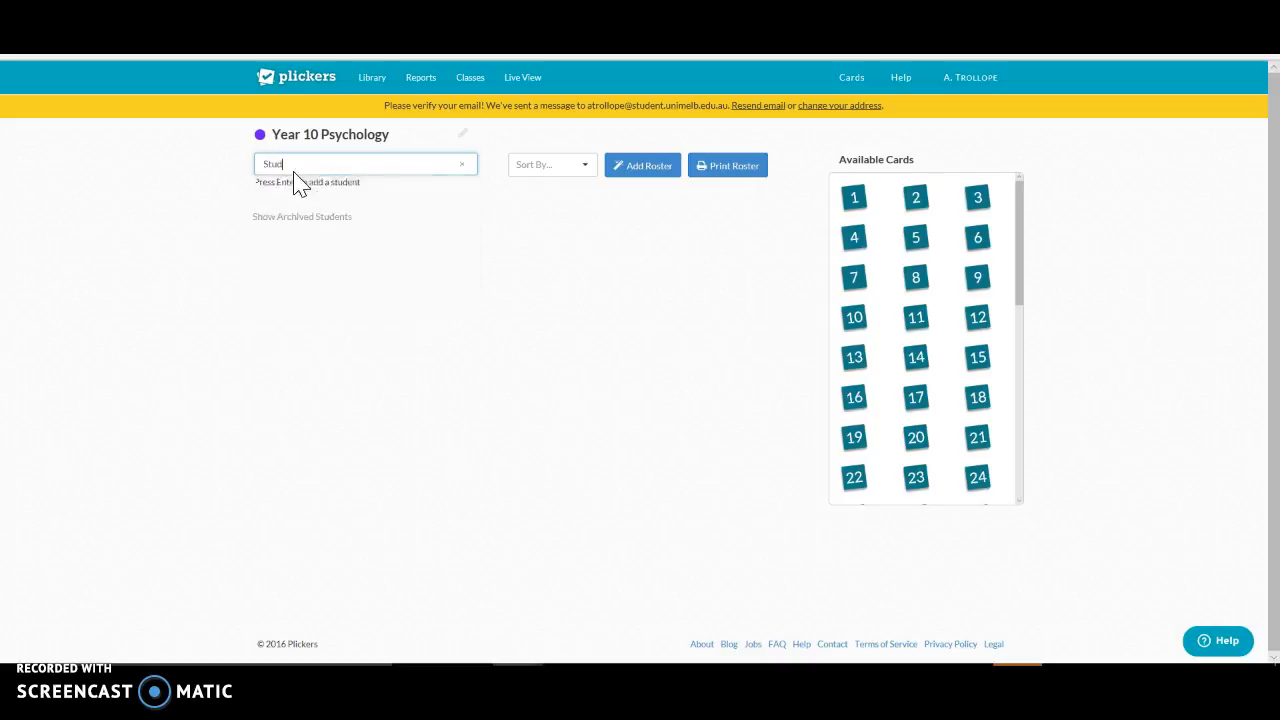
pyautogui.write('ent One')
pyautogui.press('Return')
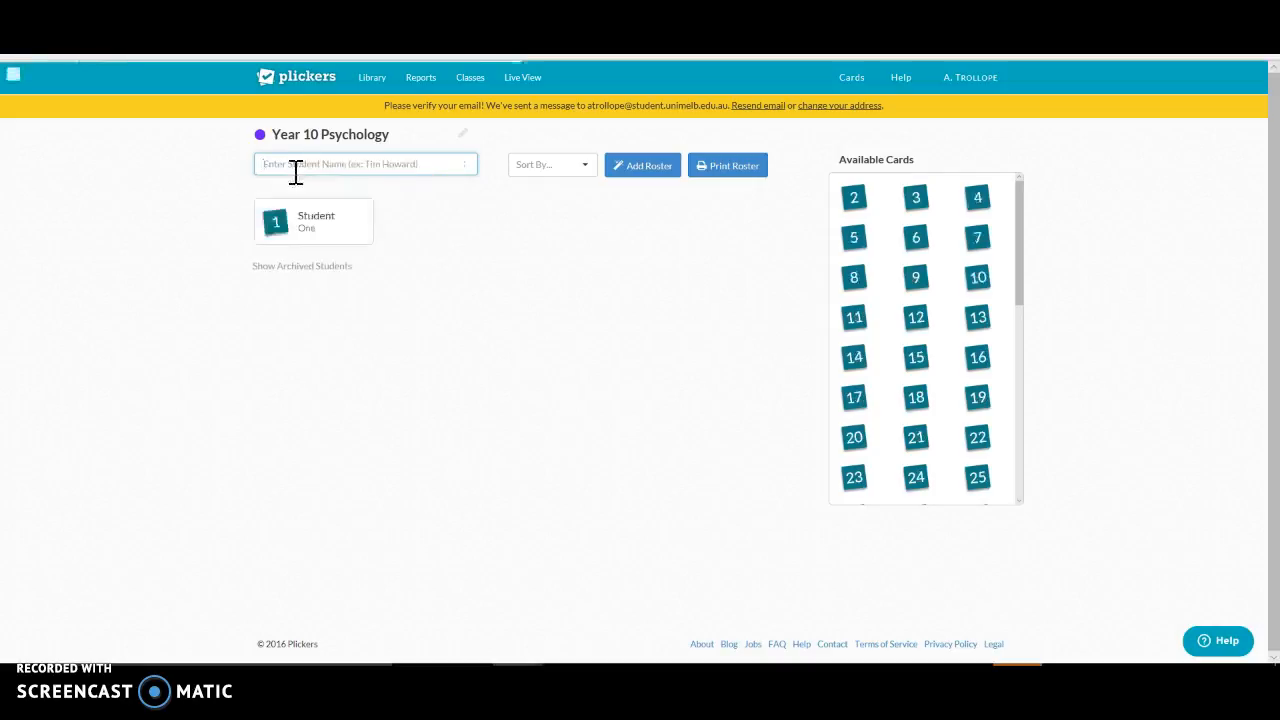
# Step: Add a second student called "Student Two" to the Year 10 Psychology class
pyautogui.click(321, 224)
pyautogui.click(277, 165)
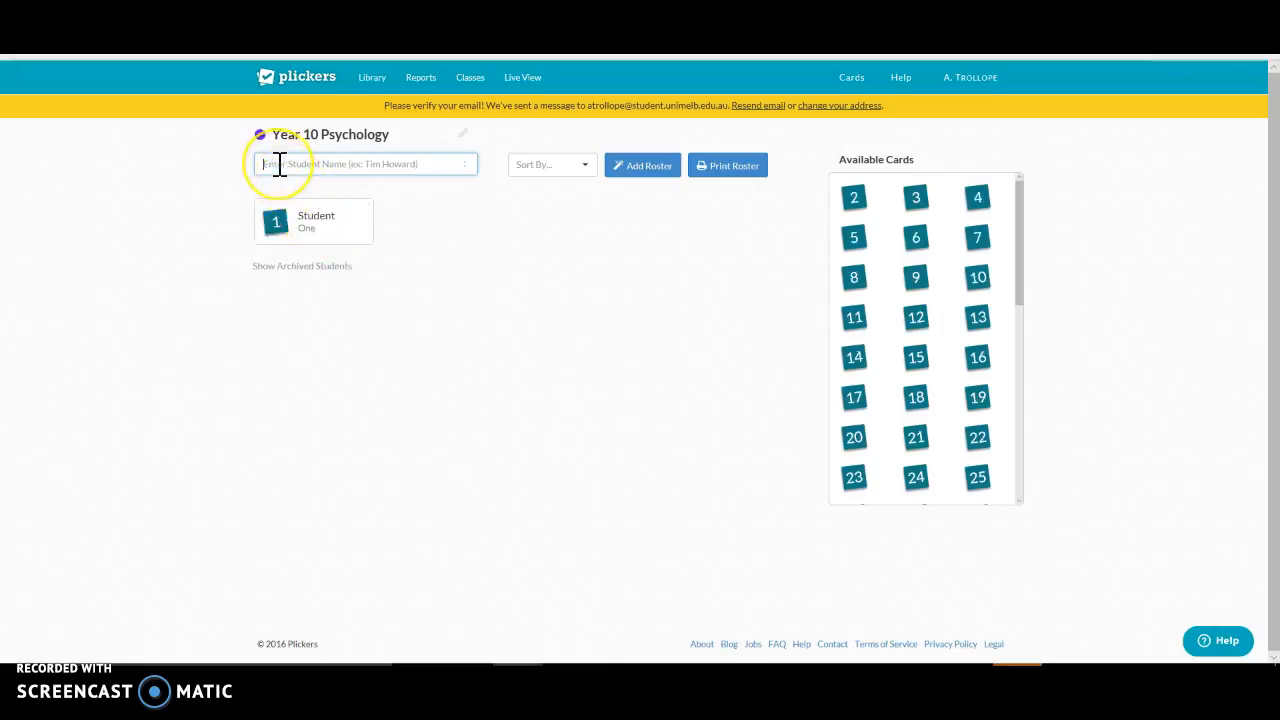
pyautogui.write('student')
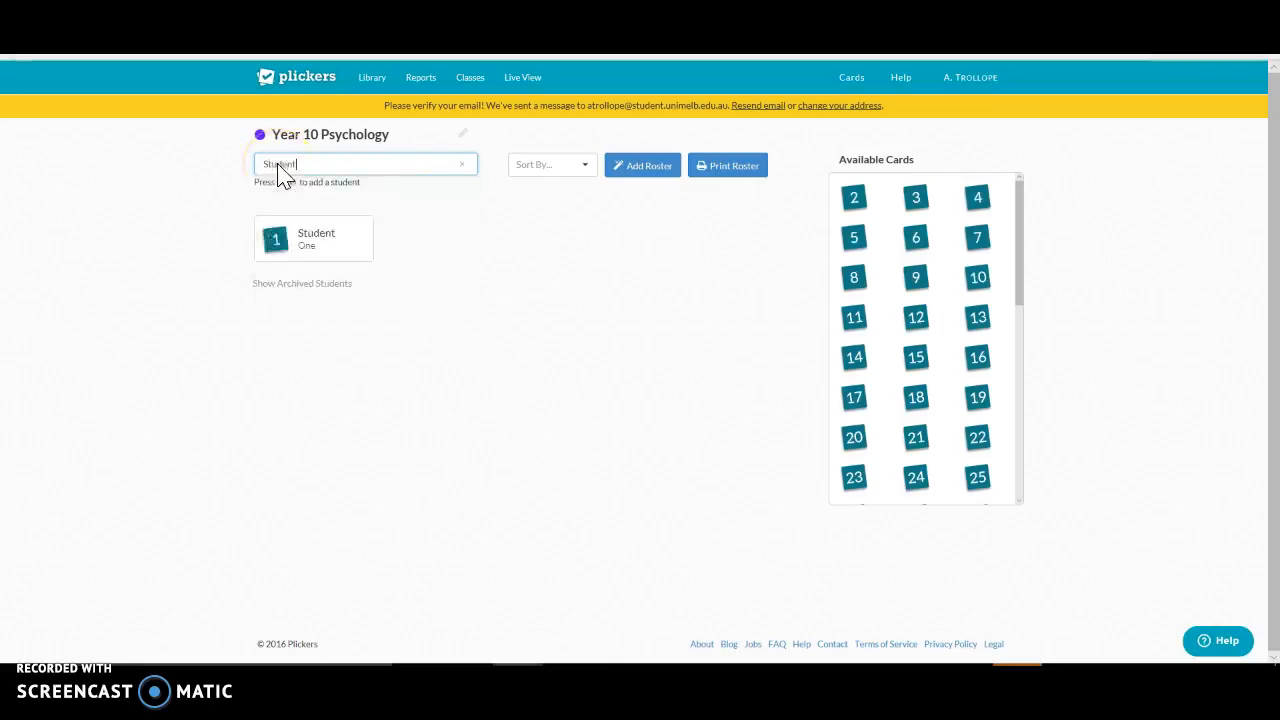
pyautogui.write(' Two')
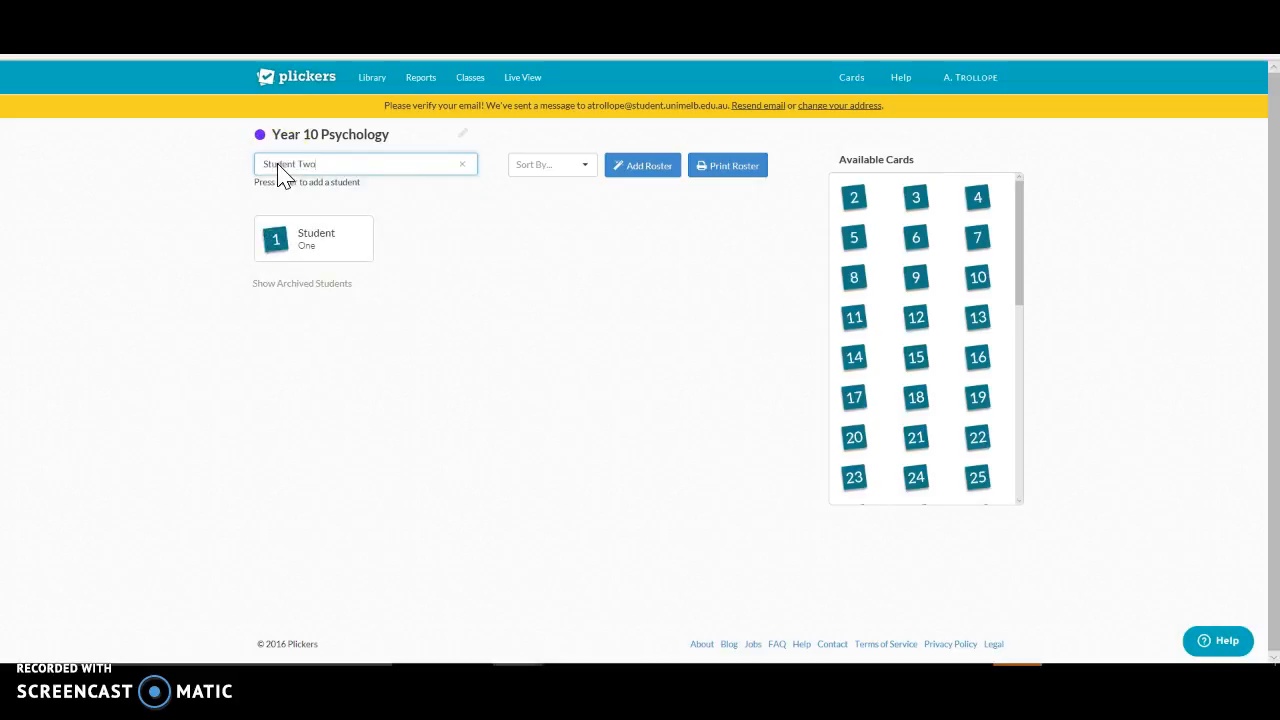
pyautogui.press('Return')
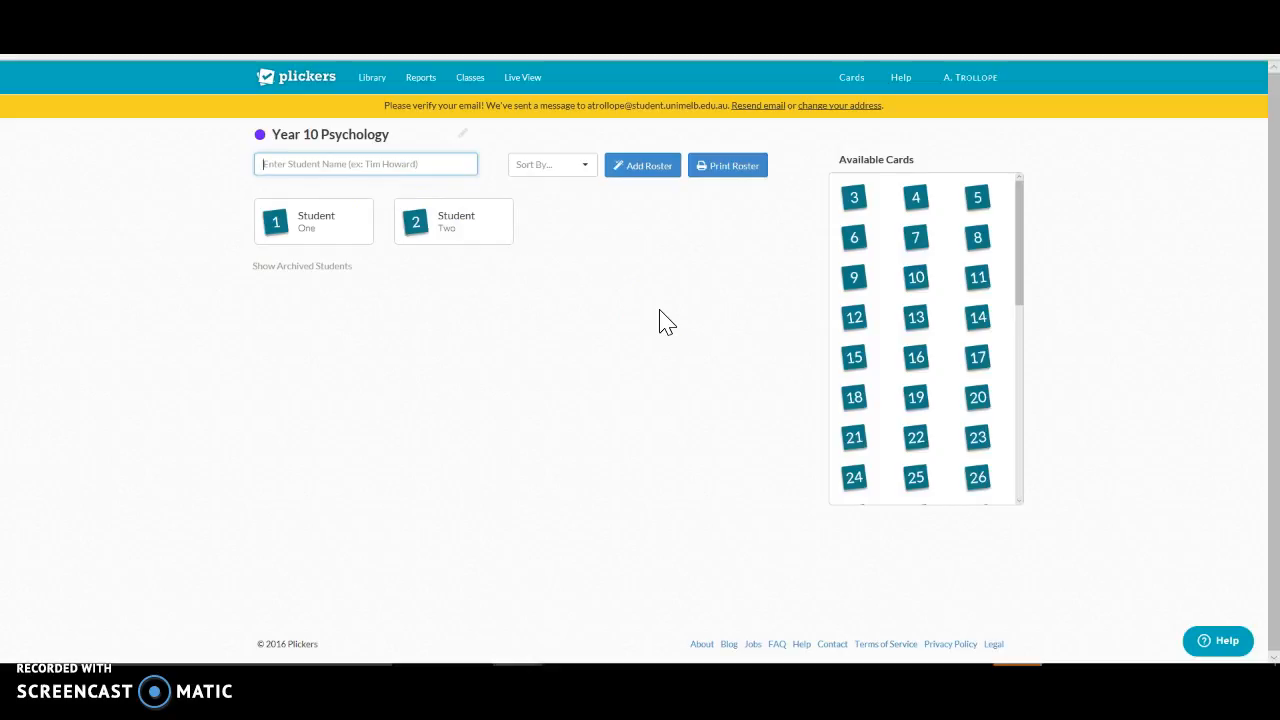
# Step: Create a folder named "Attitudes" in the question library and open it
pyautogui.click(376, 87)
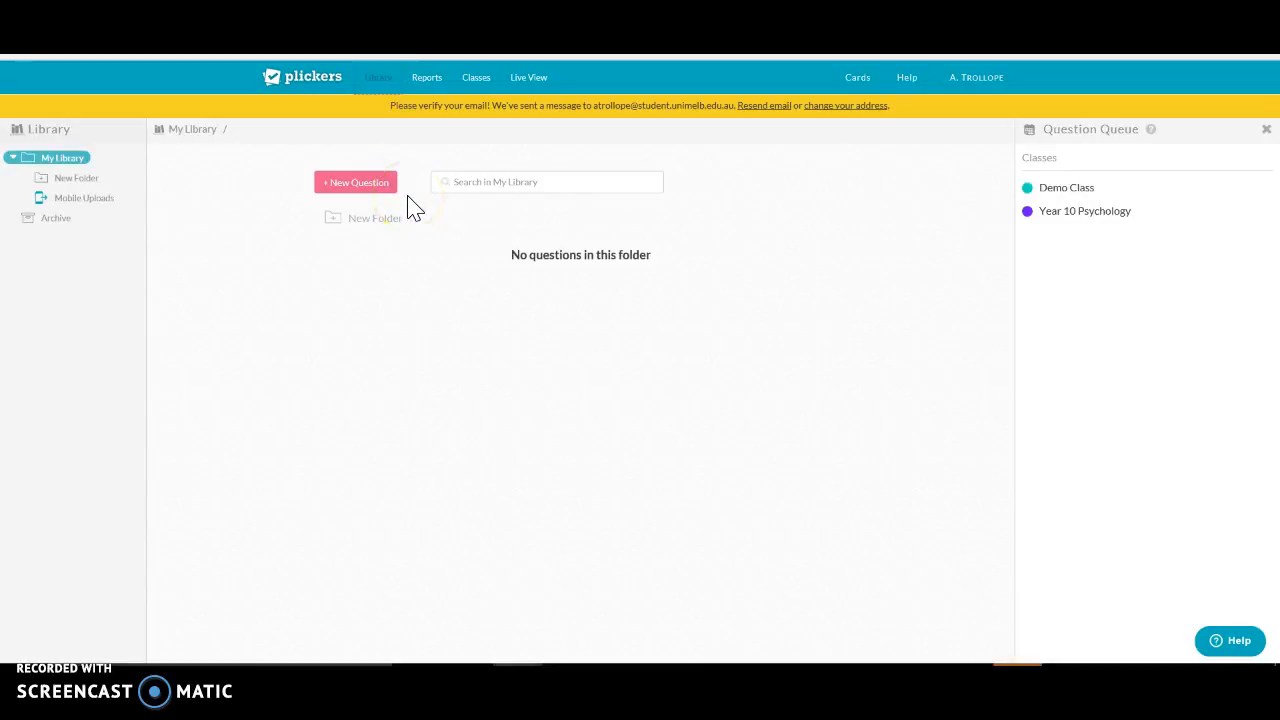
pyautogui.click(368, 218)
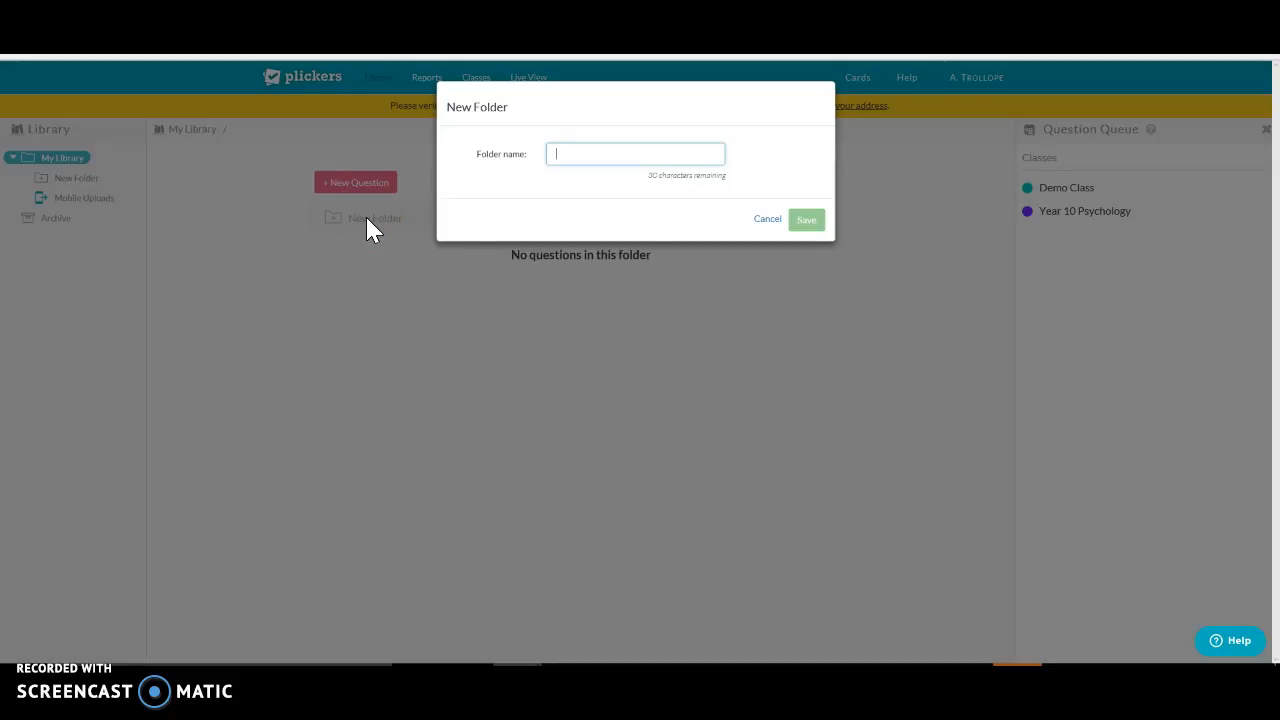
pyautogui.write('Alt')
pyautogui.write('itudes')
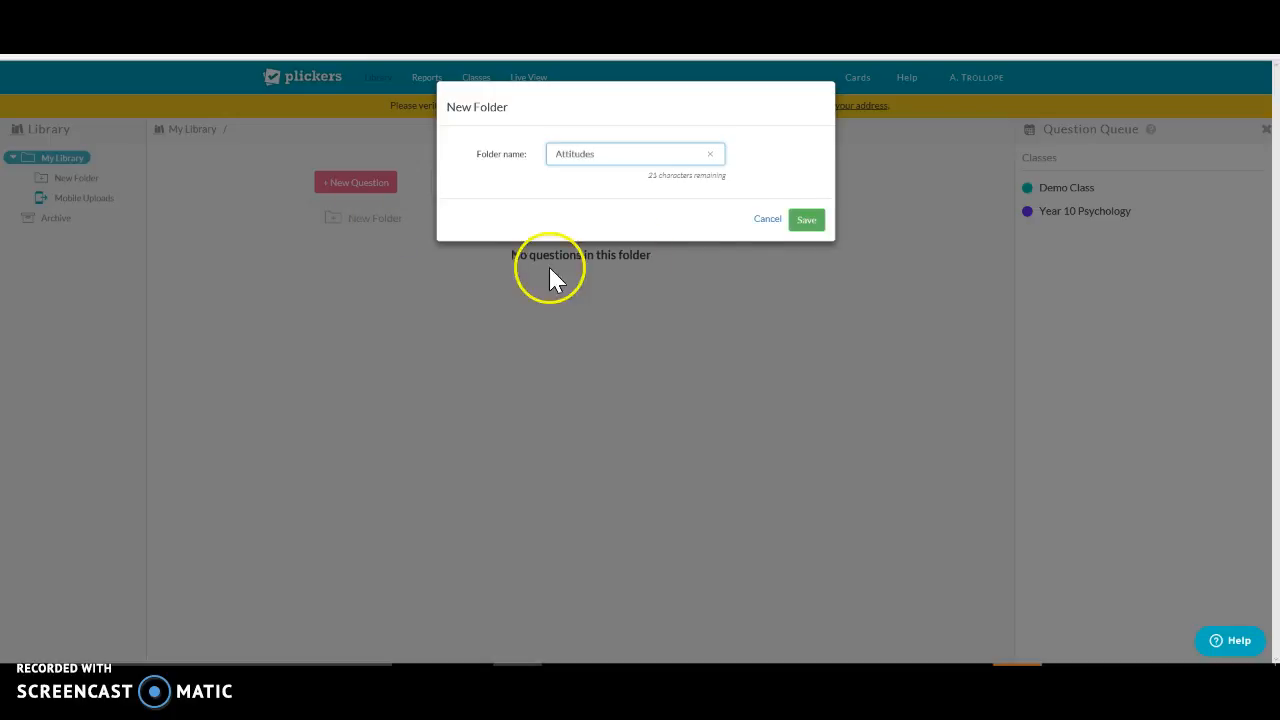
pyautogui.click(809, 224)
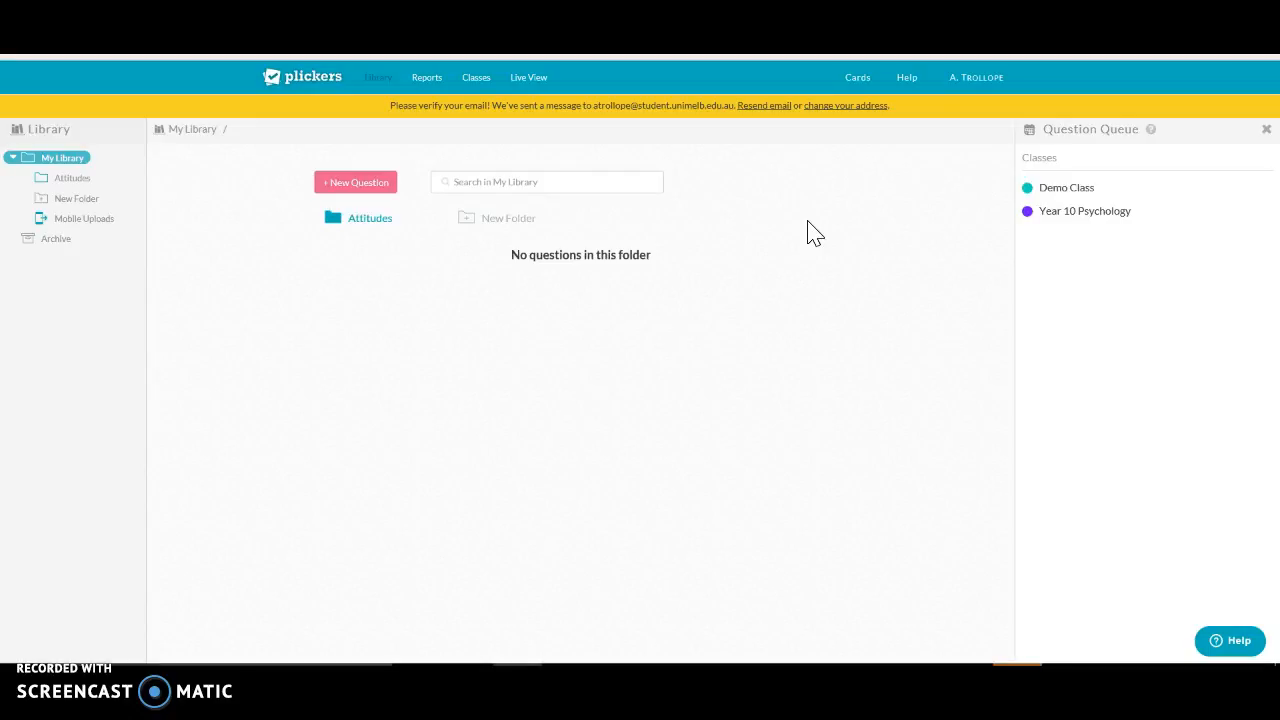
pyautogui.click(341, 205)
pyautogui.click(388, 222)
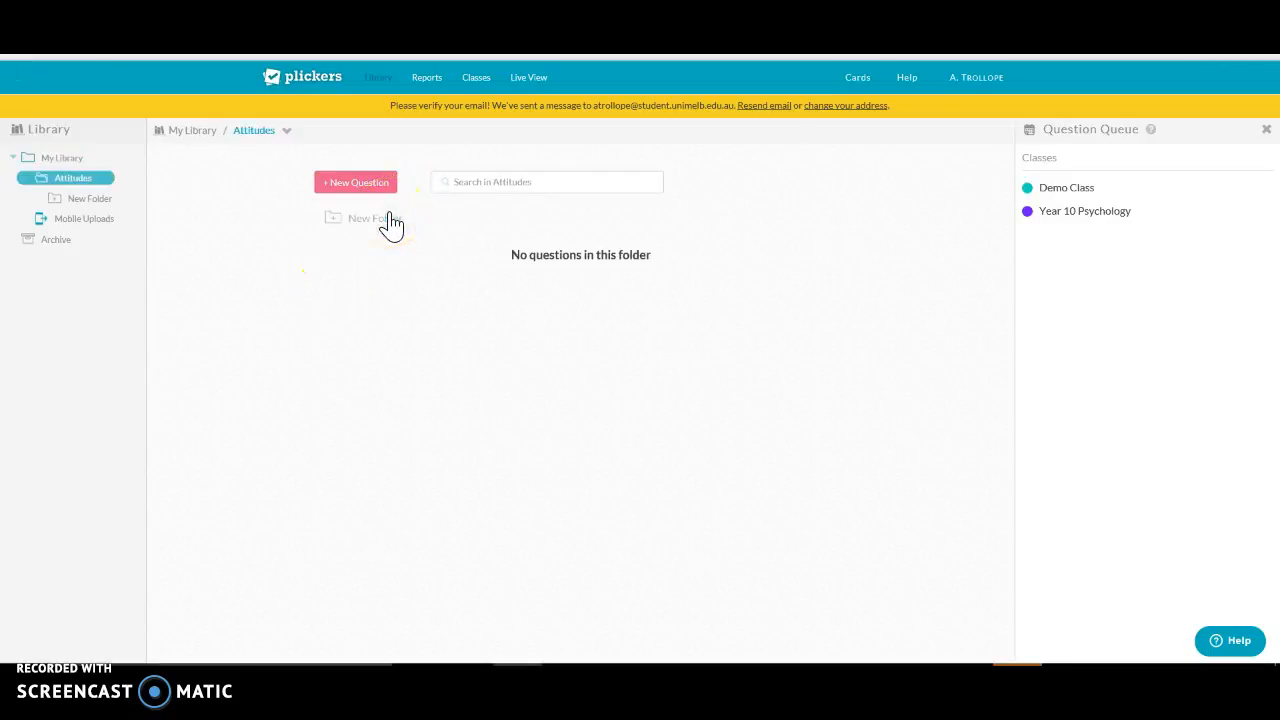
# Step: Start a new multiple-choice question in the Attitudes folder with the text "What is an attitude?"
pyautogui.click(372, 189)
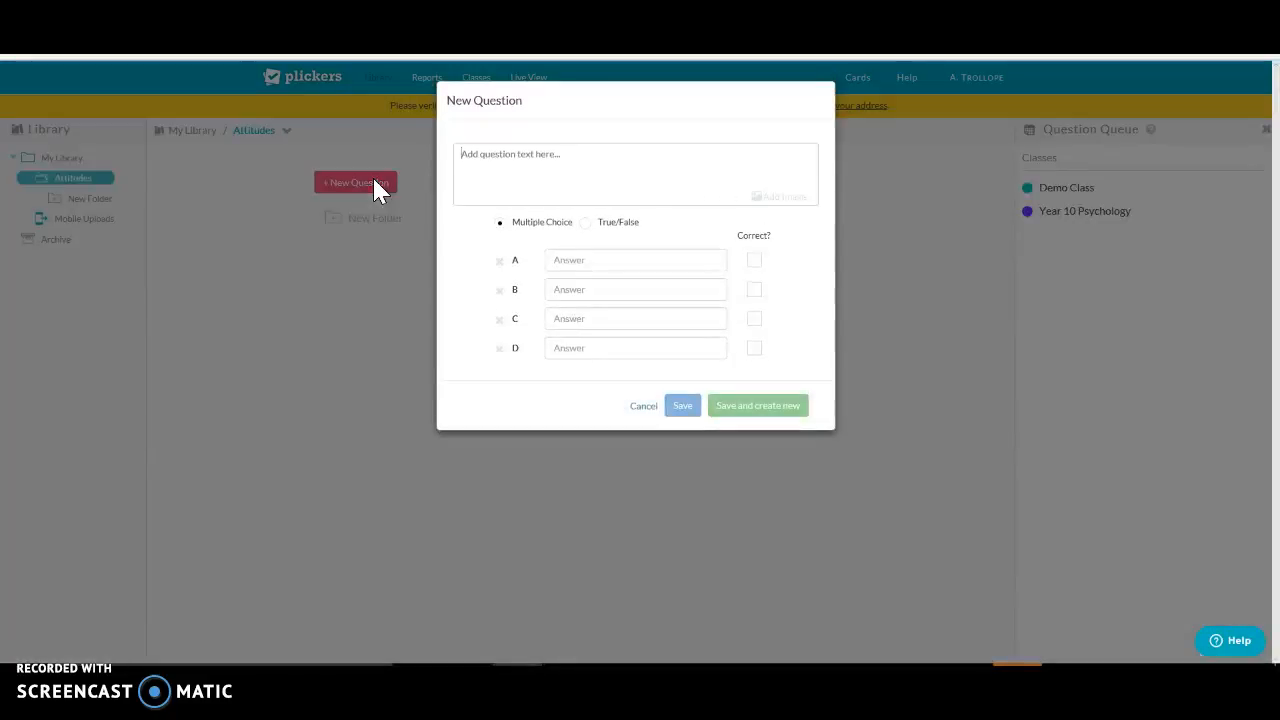
pyautogui.write('W')
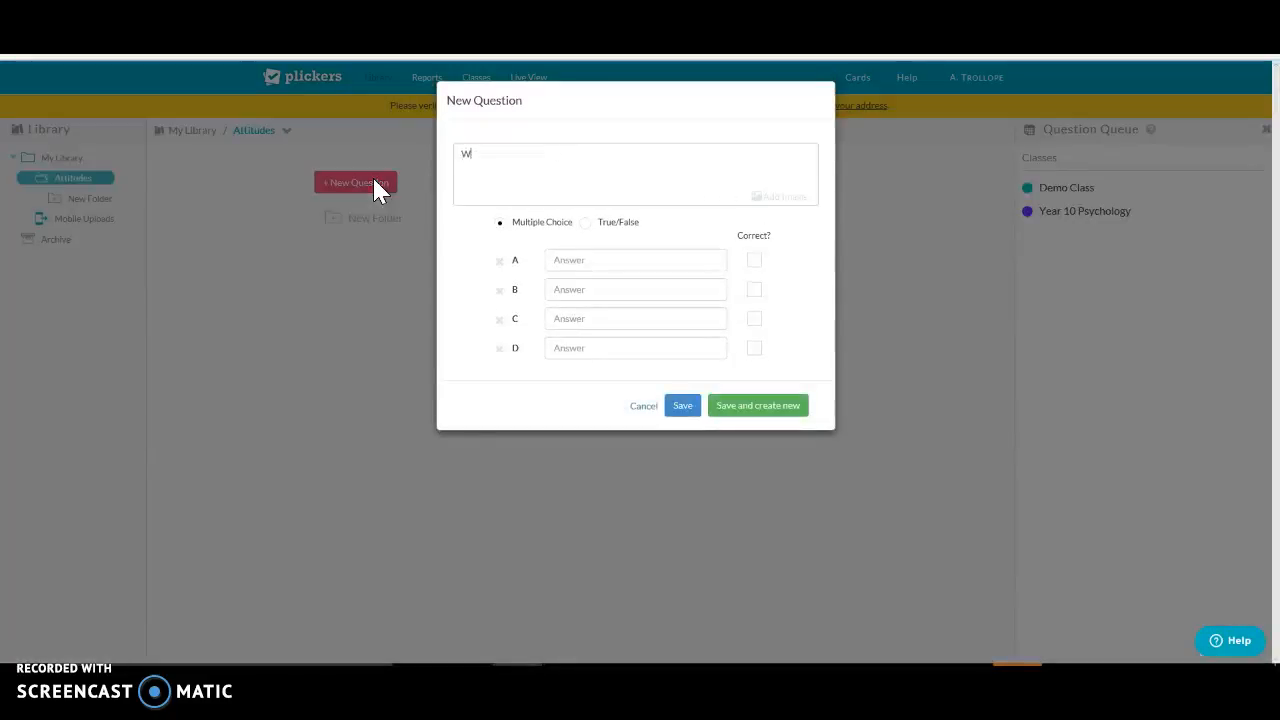
pyautogui.write('hat is an attitude')
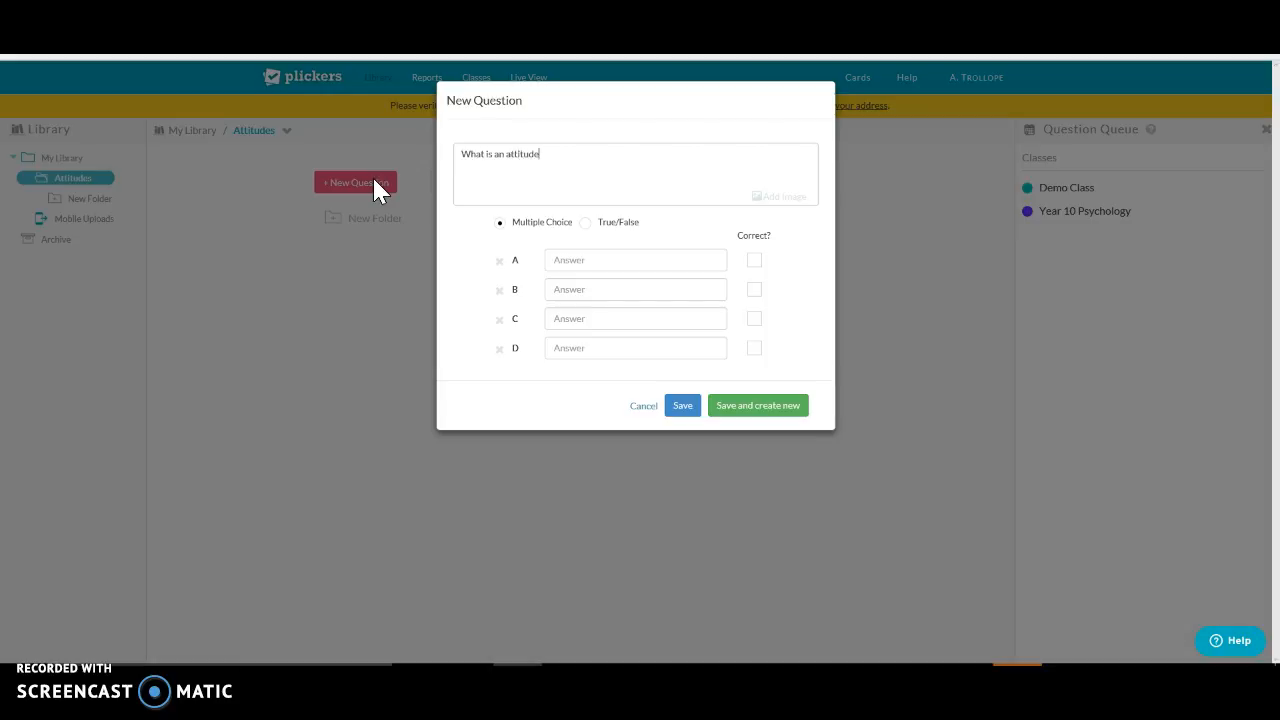
pyautogui.write('?')
# Step: Fill answers A, B and C of the question with rows of dots as placeholder text
pyautogui.click(578, 261)
pyautogui.write('...........')
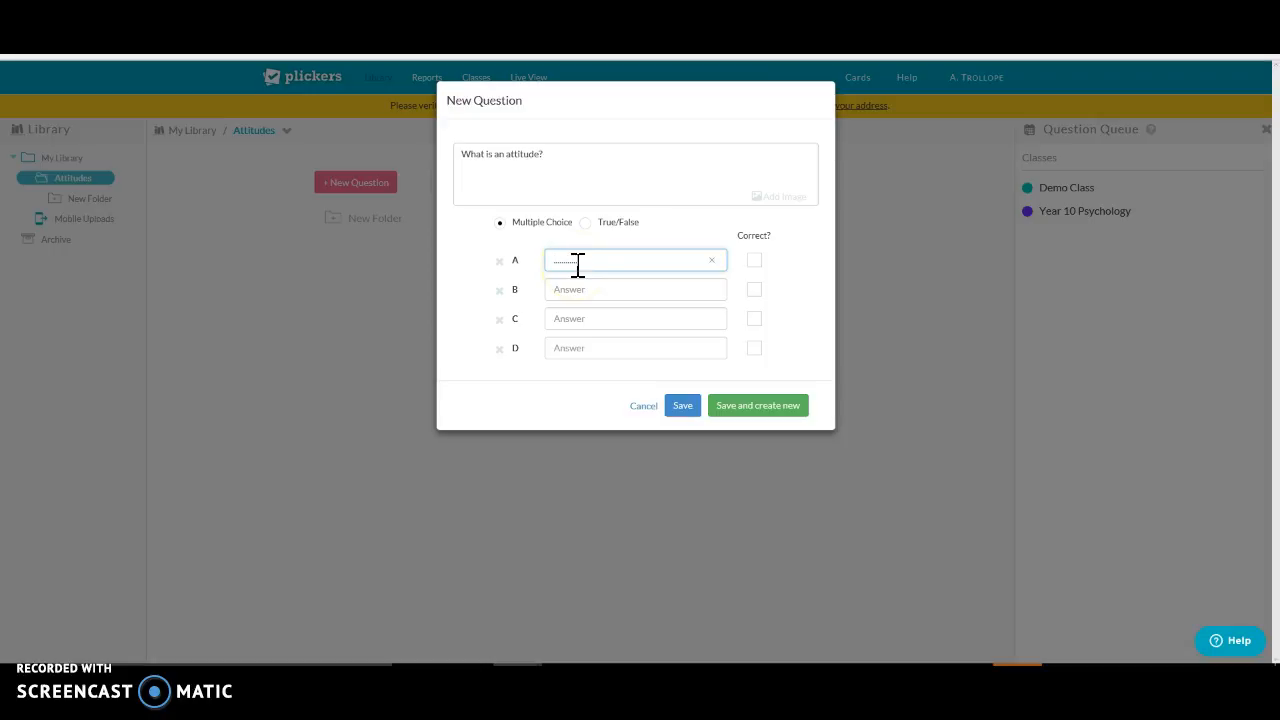
pyautogui.click(572, 292)
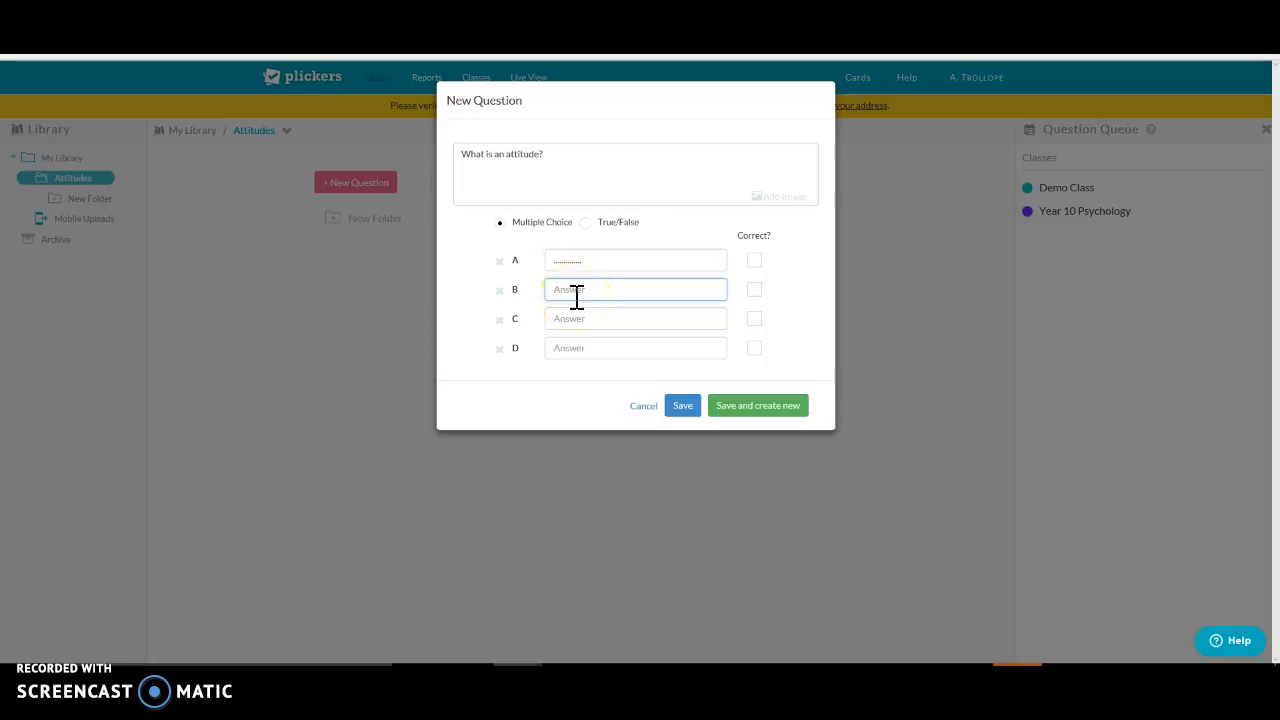
pyautogui.write('.............')
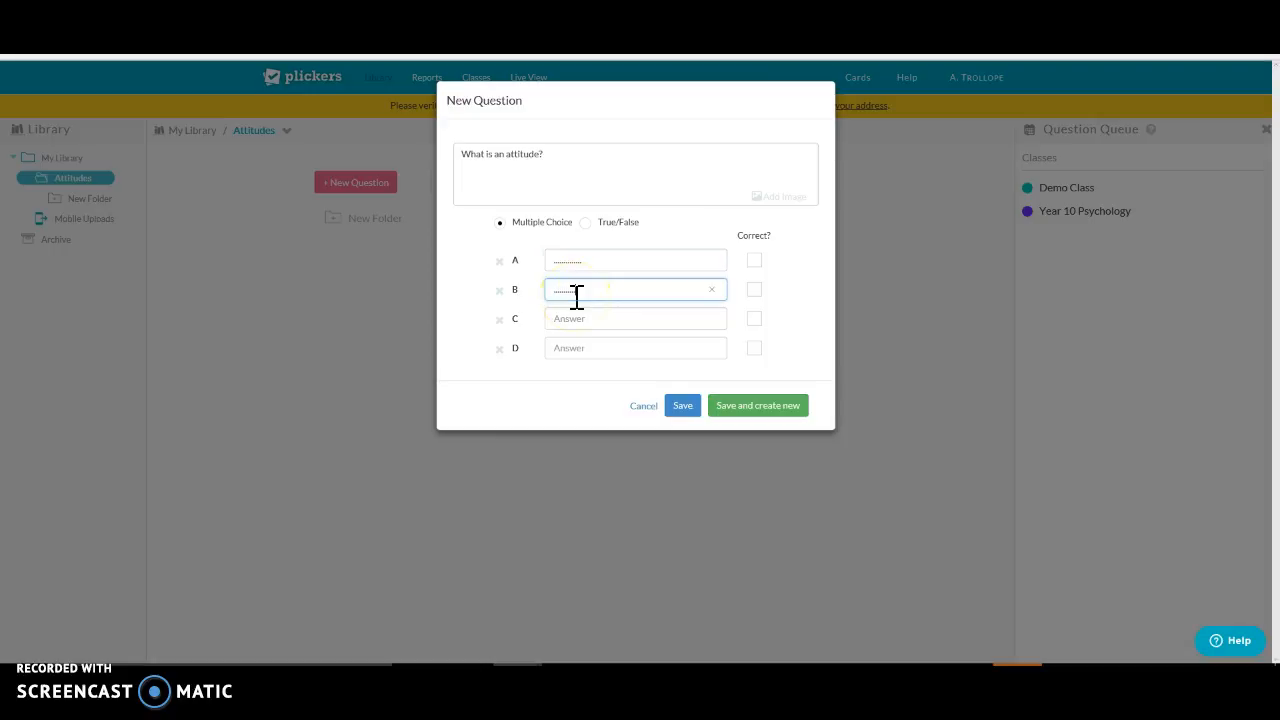
pyautogui.click(577, 318)
pyautogui.write('.....')
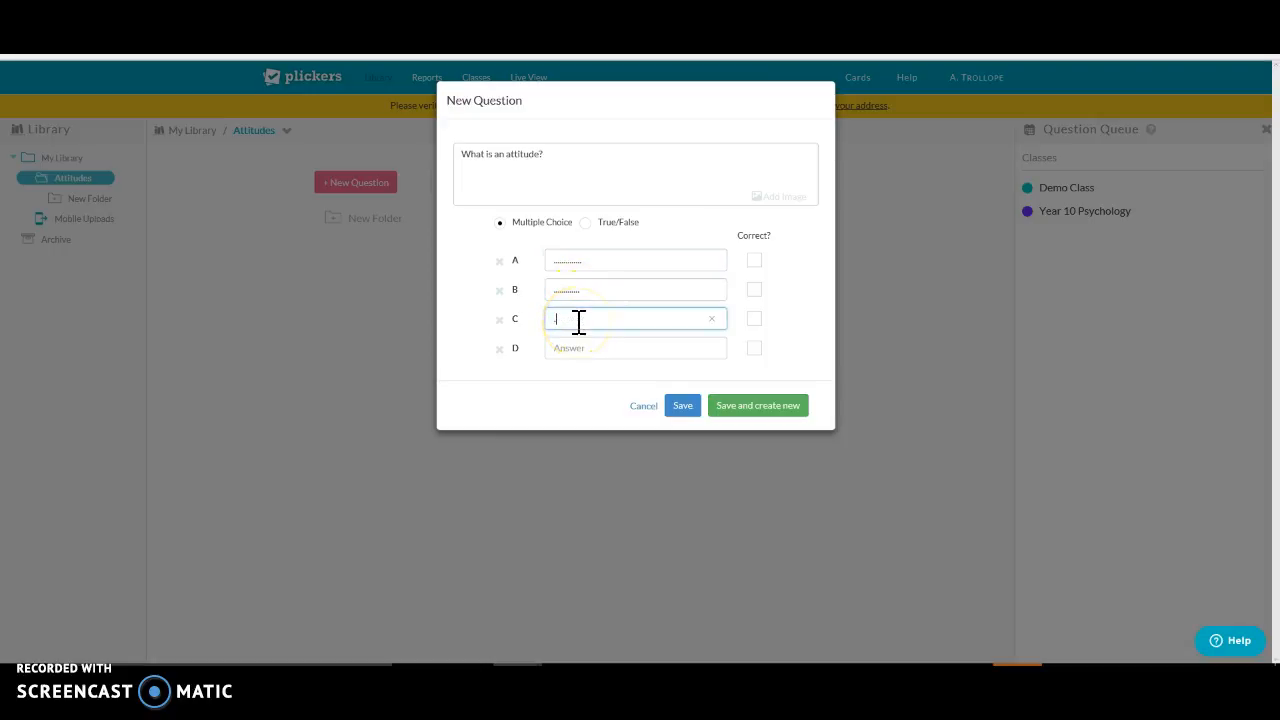
pyautogui.write('......')
# Step: Remove the empty answer option D, then save the question with answer A marked as correct
pyautogui.click(499, 349)
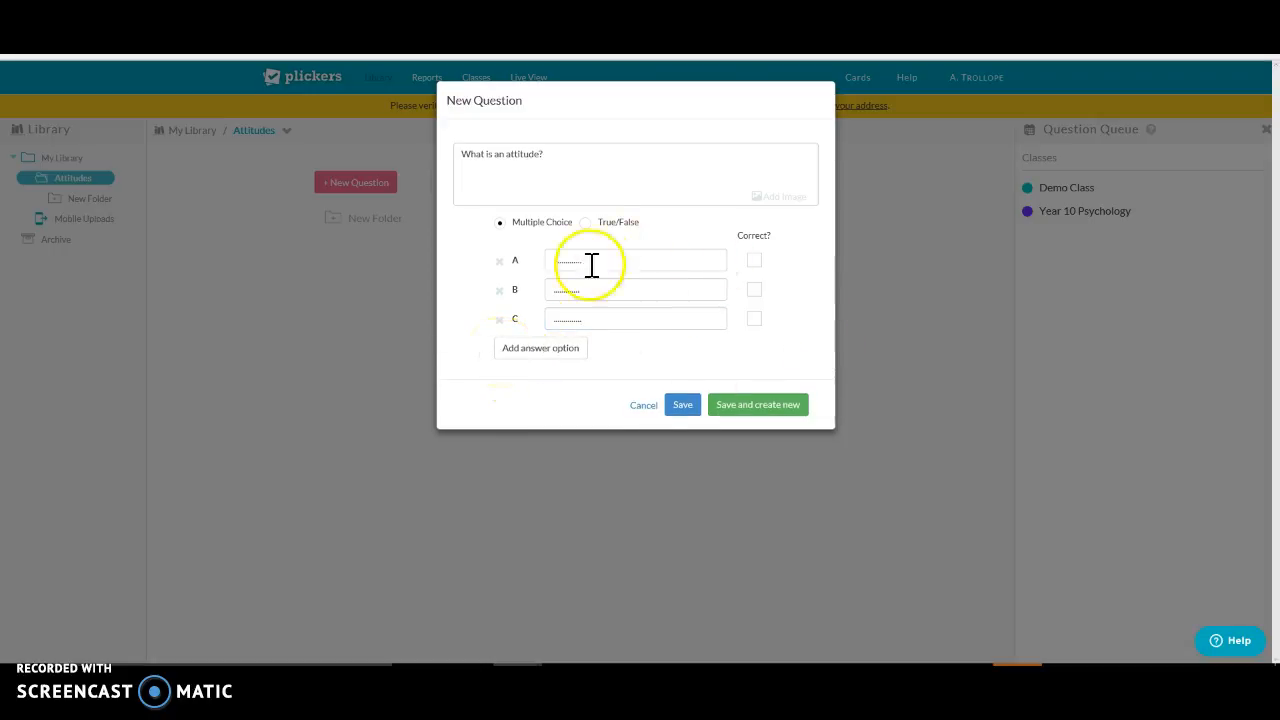
pyautogui.click(754, 261)
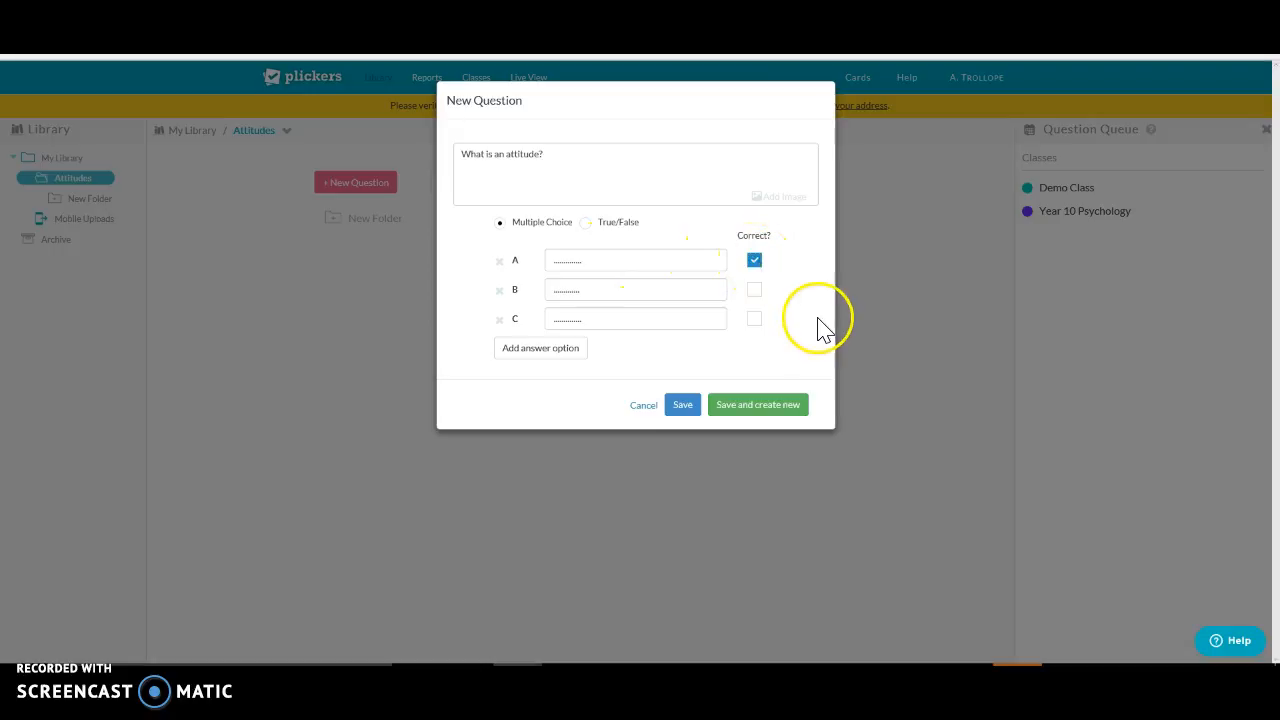
pyautogui.click(690, 408)
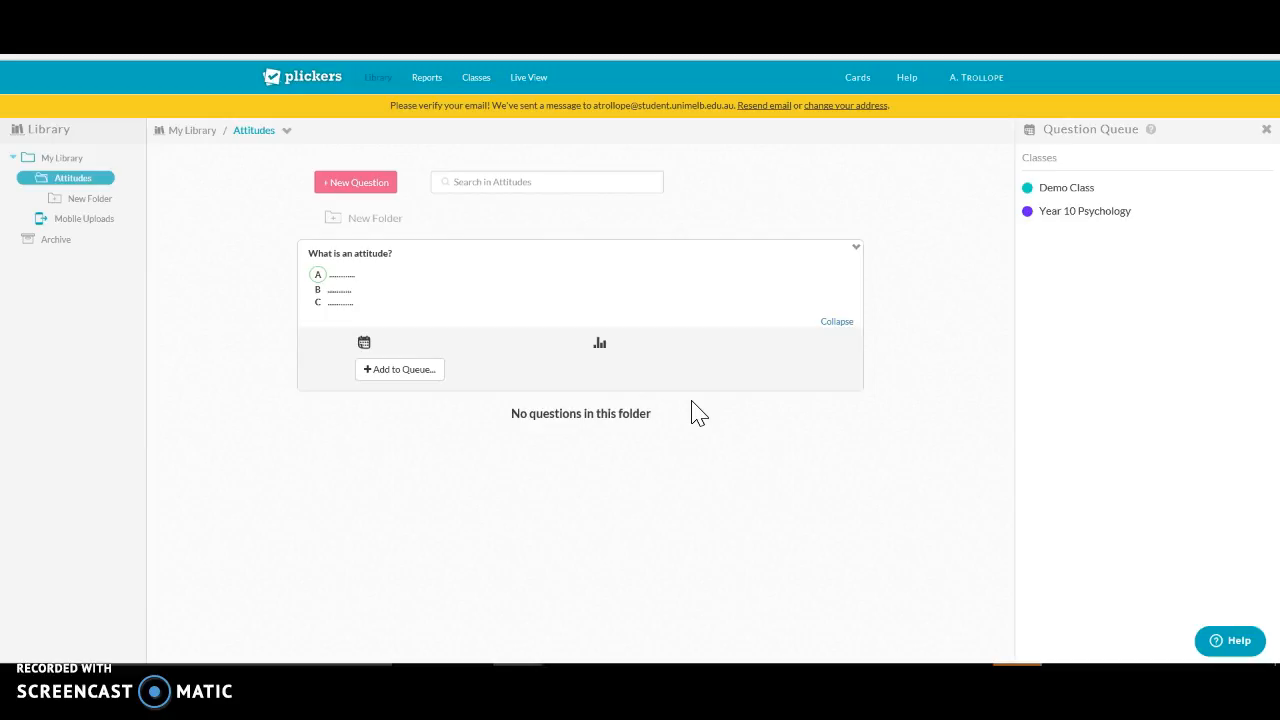
# Step: Start another new question in the Attitudes folder
pyautogui.click(357, 185)
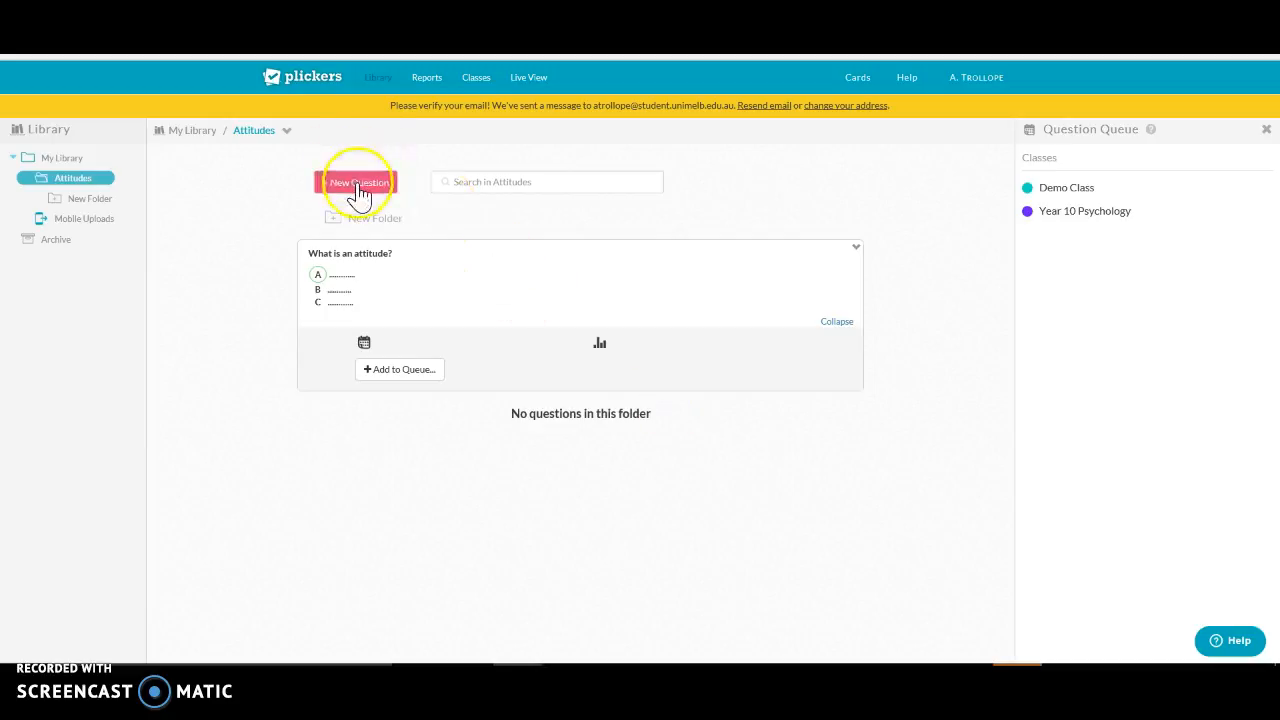